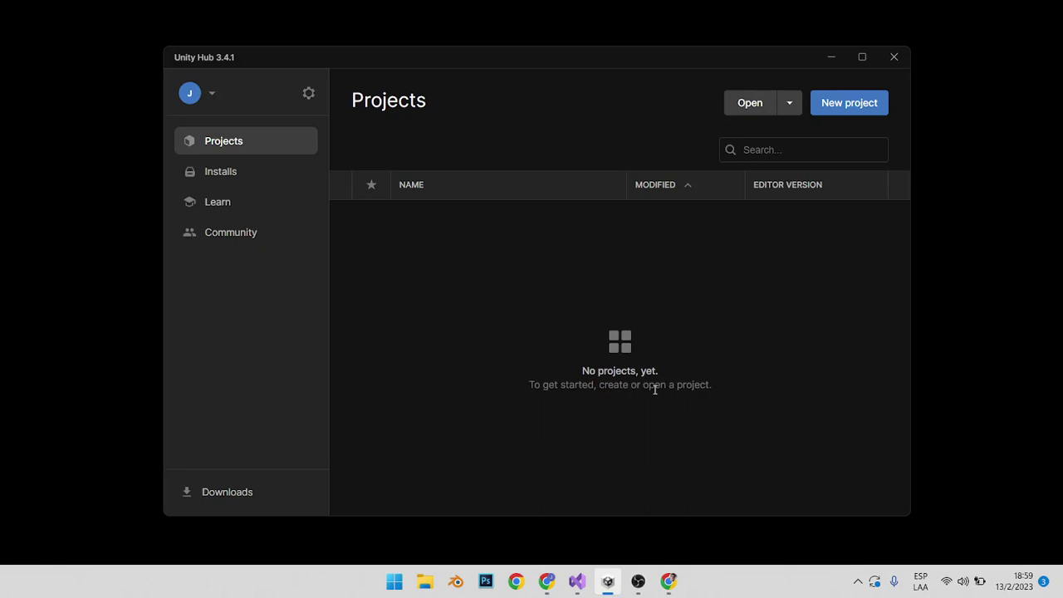
# Step: Start a new project with the 3D template and editor 2021.3.13f1, then check the available editor versions
pyautogui.click(852, 105)
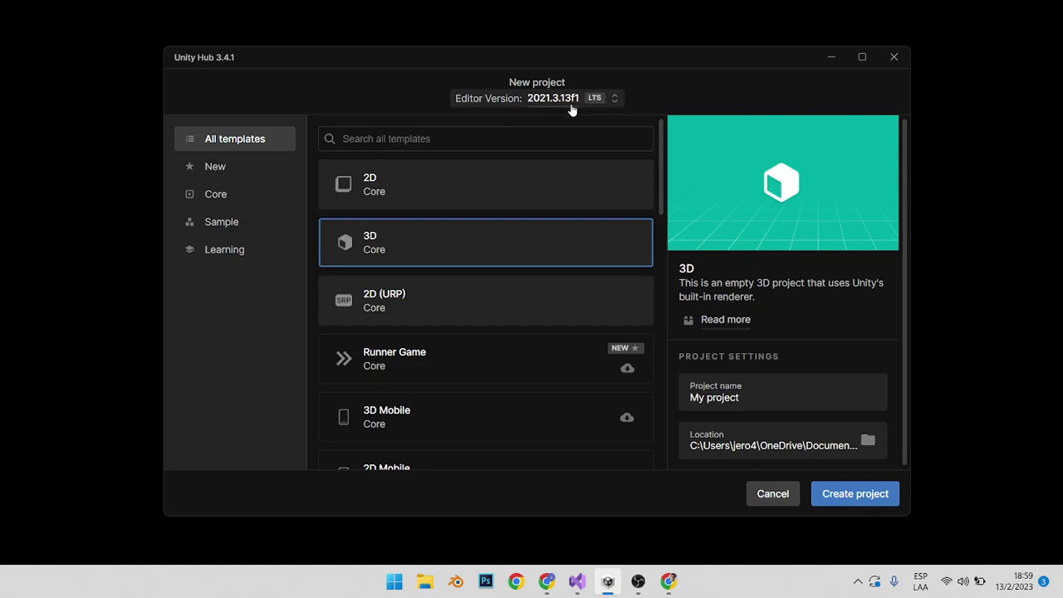
pyautogui.click(614, 102)
# Step: List the installed editors: 2021.3.13f1, 2020.3.41f1 and 2018.4.36f1
pyautogui.click(617, 99)
pyautogui.click(617, 98)
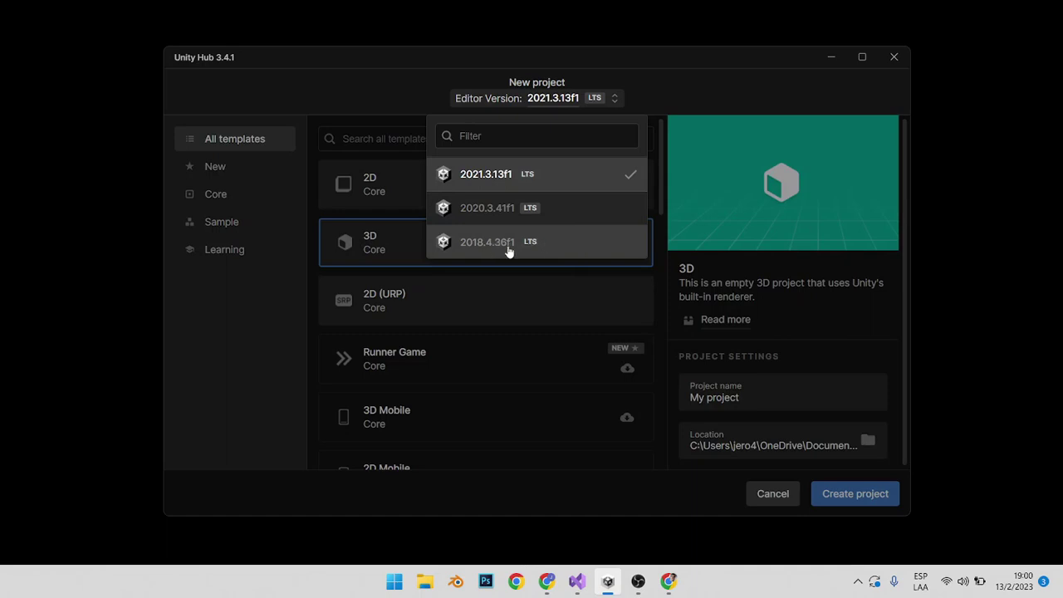
# Step: Keep editor 2021.3.13f1 and scroll through the full template list, ending back at the top
pyautogui.click(637, 80)
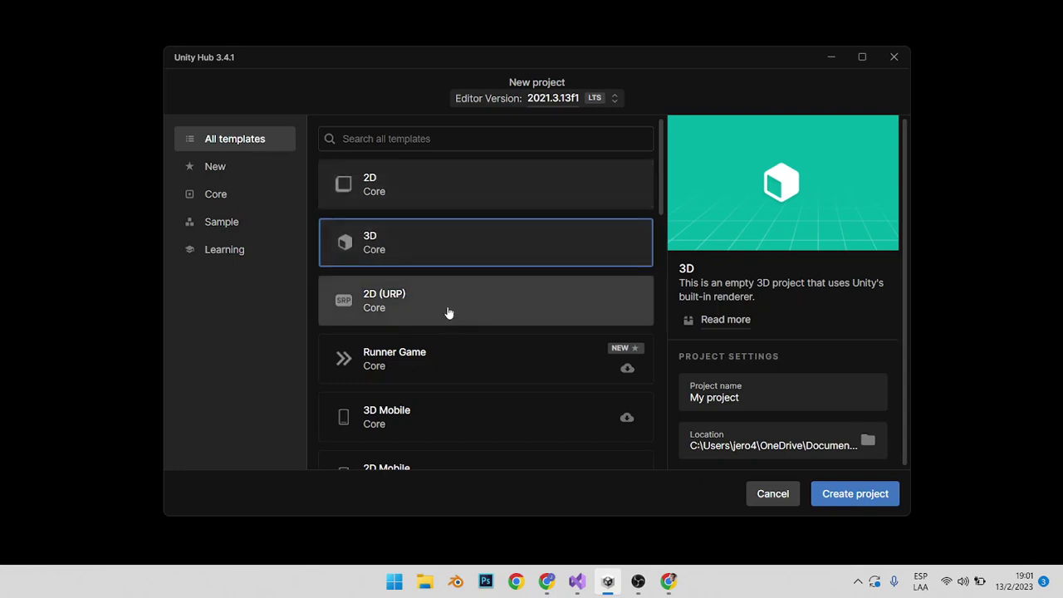
pyautogui.scroll(-1, 459, 315)
pyautogui.scroll(-2, 462, 308)
pyautogui.scroll(-1, 463, 308)
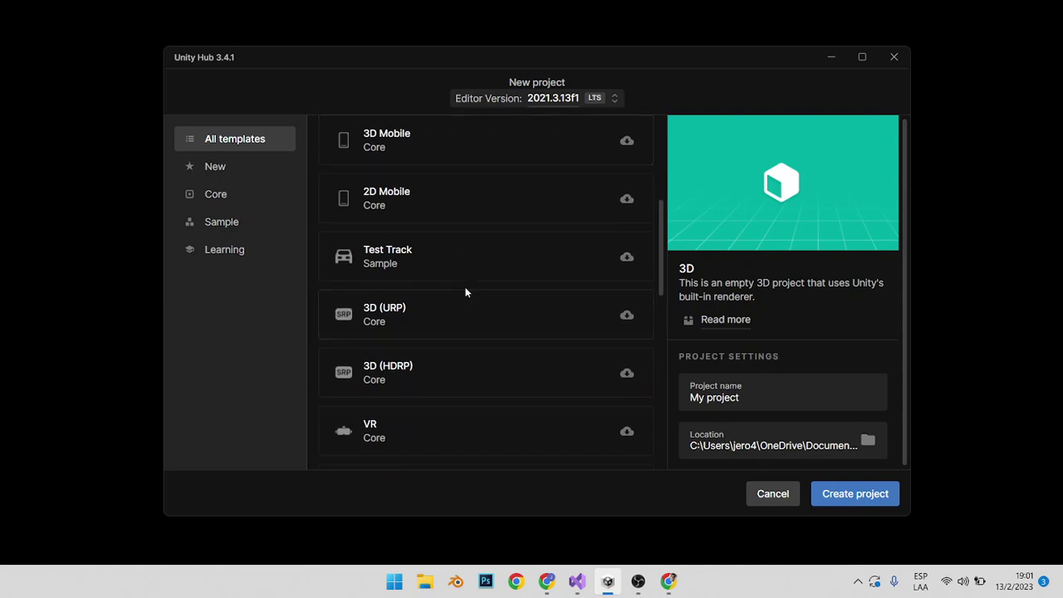
pyautogui.scroll(-3, 463, 303)
pyautogui.scroll(3, 462, 292)
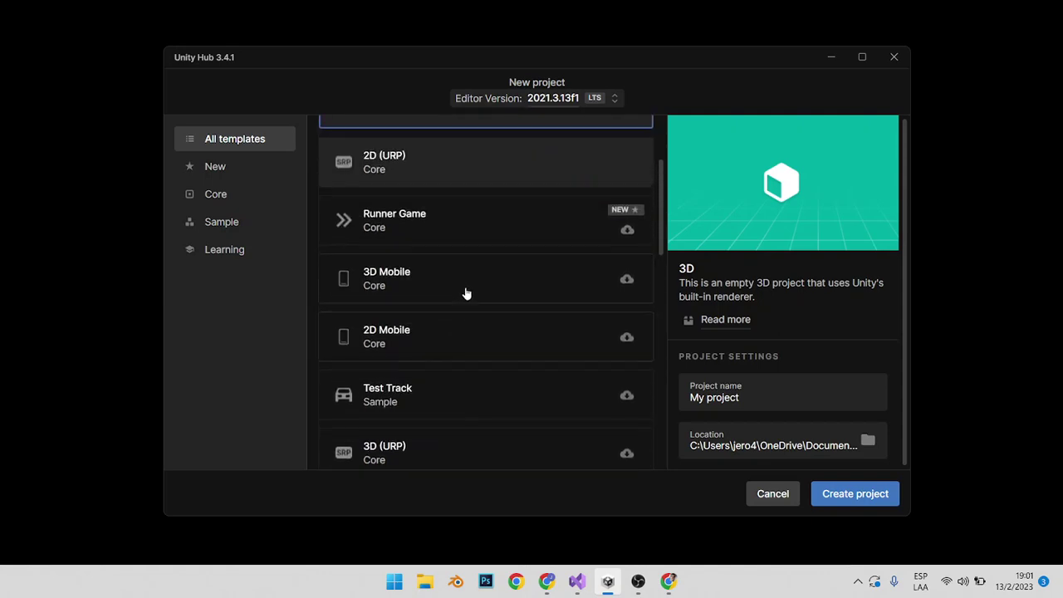
pyautogui.scroll(4, 470, 278)
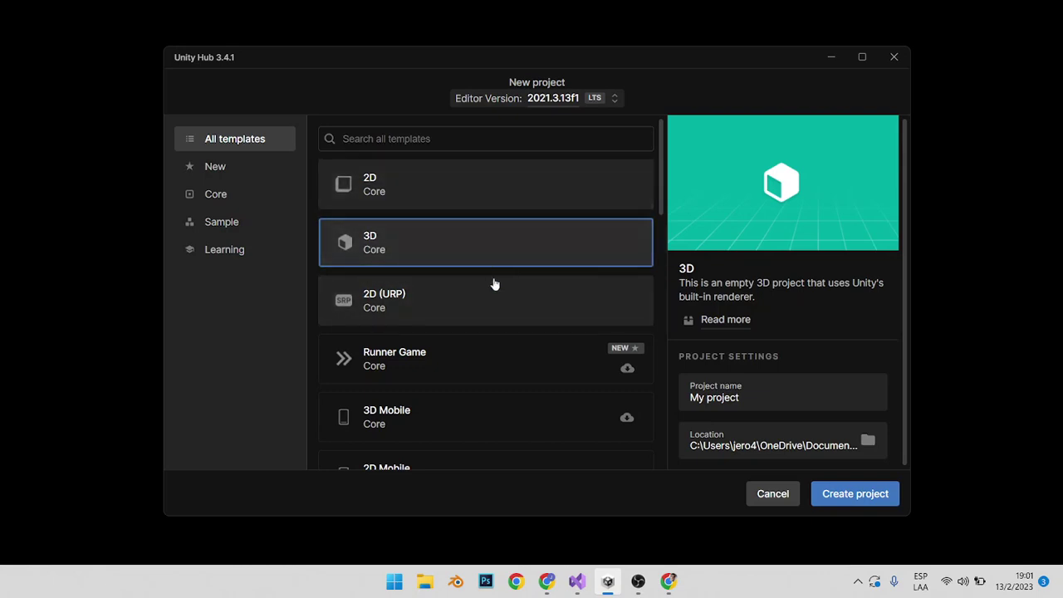
pyautogui.scroll(-2, 628, 240)
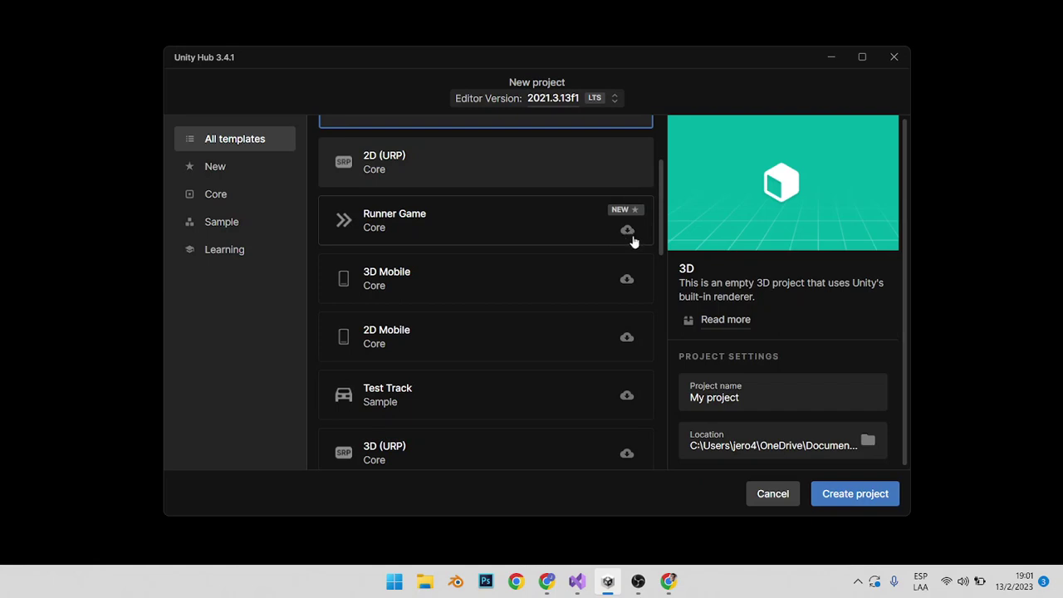
pyautogui.scroll(2, 501, 306)
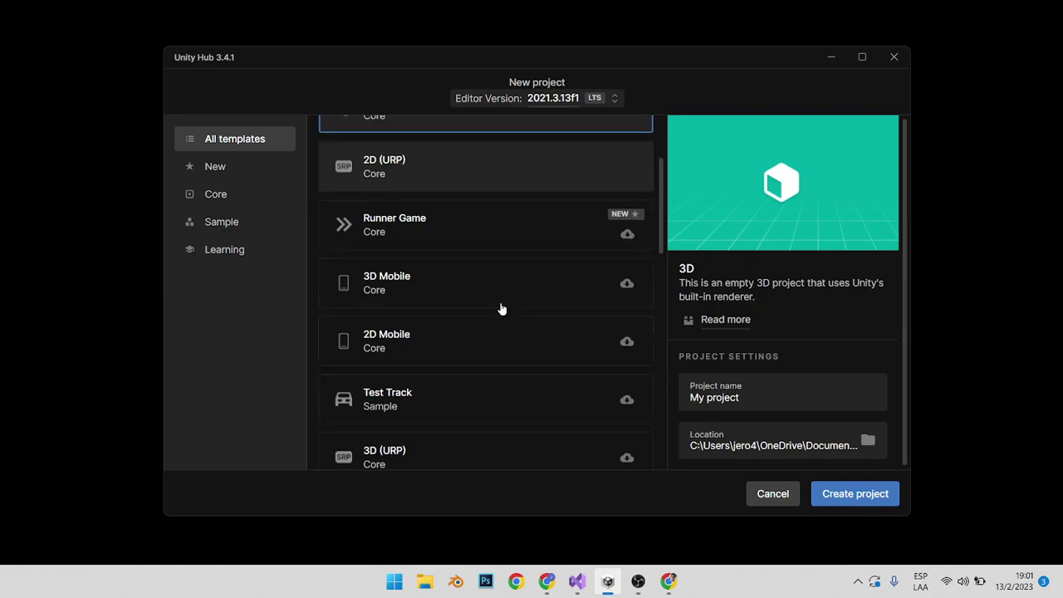
pyautogui.scroll(-4, 490, 244)
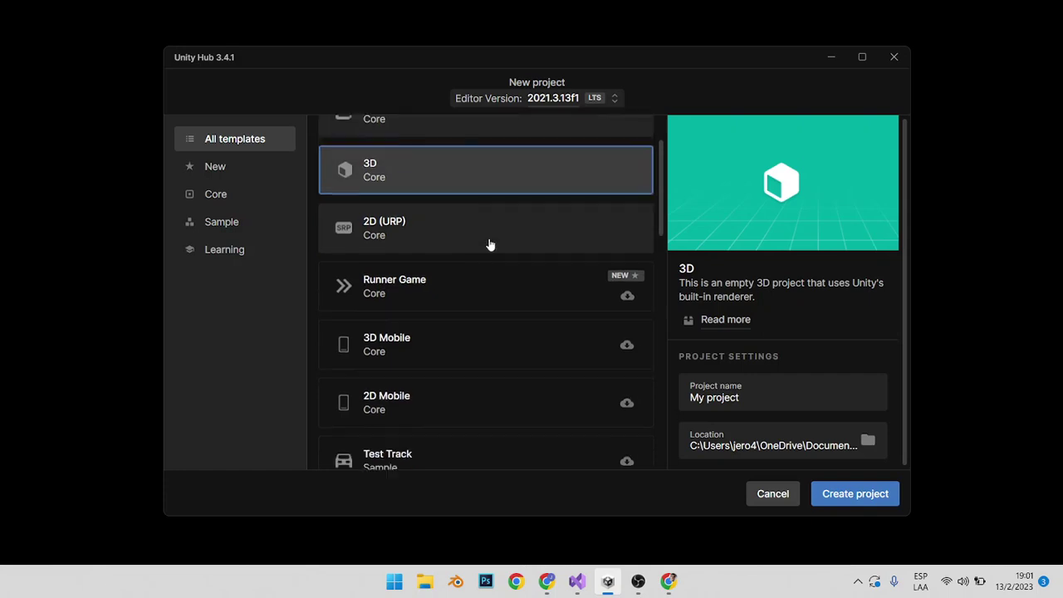
pyautogui.scroll(-2, 490, 247)
pyautogui.scroll(5, 489, 247)
pyautogui.scroll(1, 418, 197)
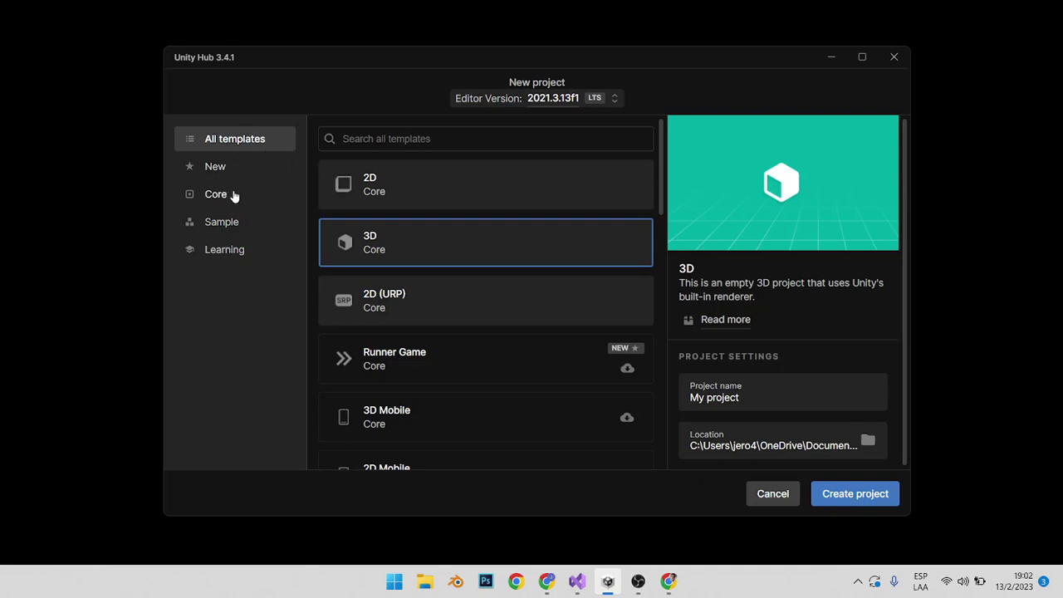
# Step: Switch between the Core and New template categories and scroll through the Core list
pyautogui.click(235, 196)
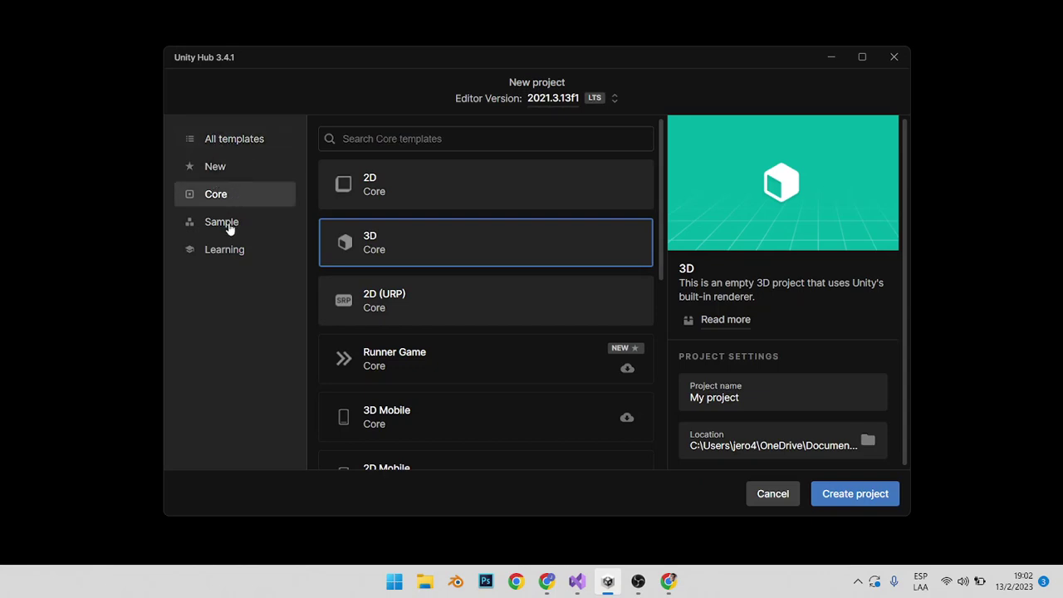
pyautogui.click(236, 176)
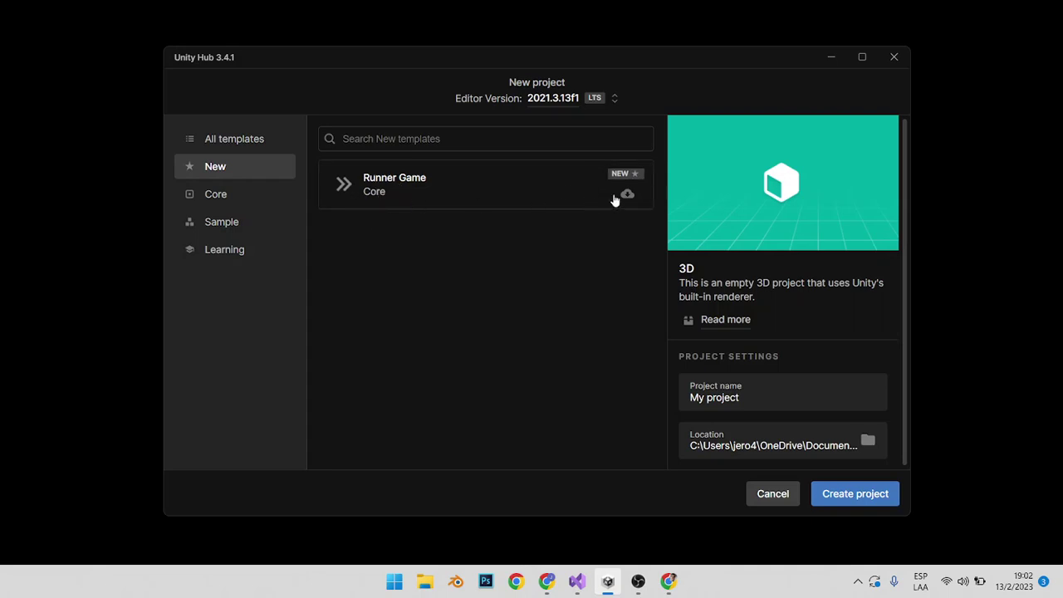
pyautogui.click(238, 196)
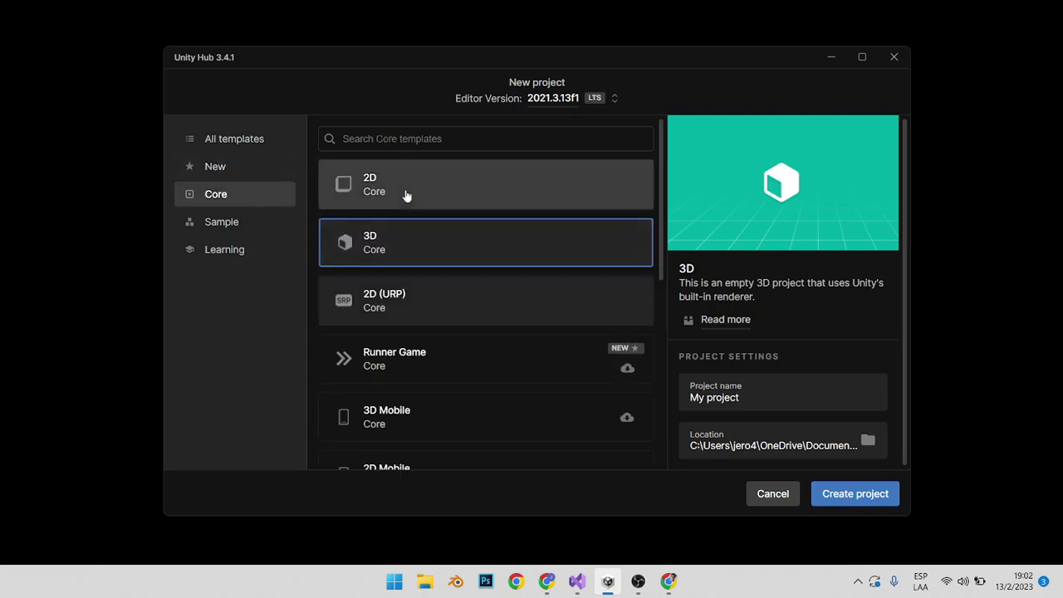
pyautogui.scroll(-2, 405, 199)
pyautogui.scroll(-1, 407, 208)
pyautogui.scroll(3, 408, 208)
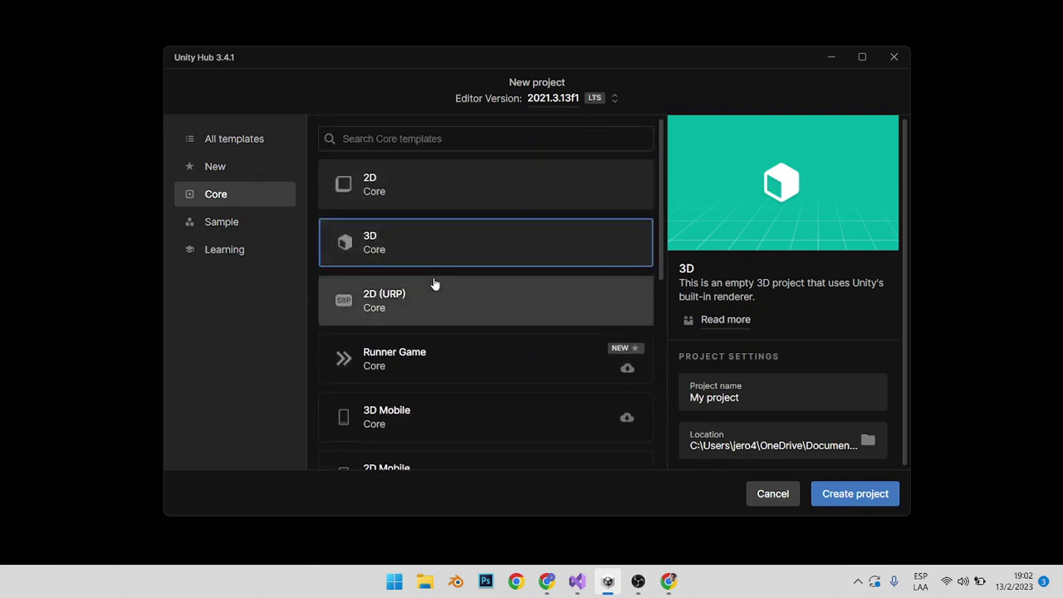
pyautogui.scroll(-2, 434, 283)
pyautogui.scroll(-2, 434, 287)
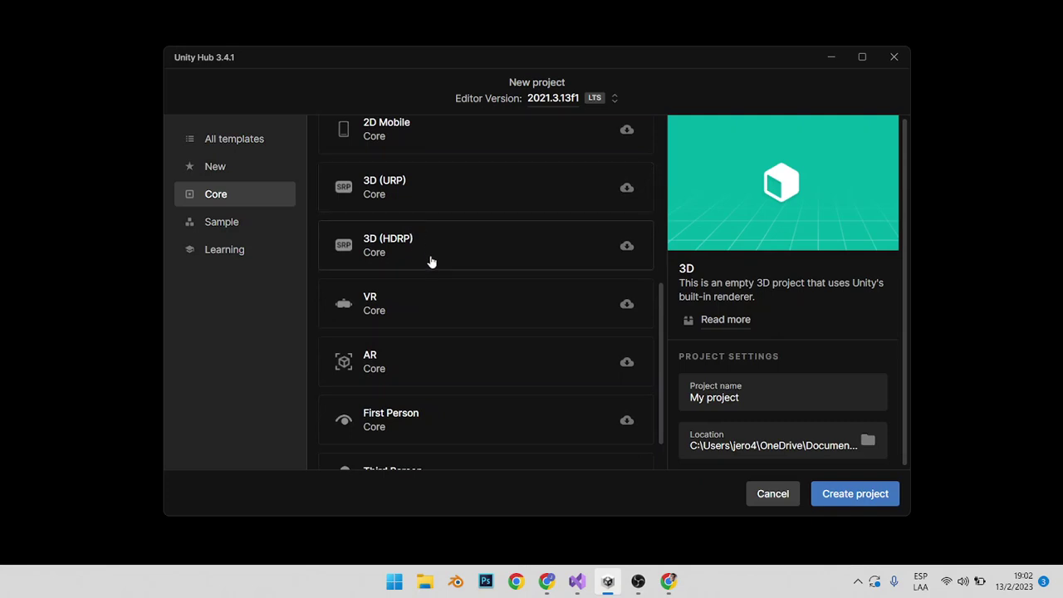
pyautogui.scroll(3, 440, 274)
pyautogui.scroll(-1, 419, 307)
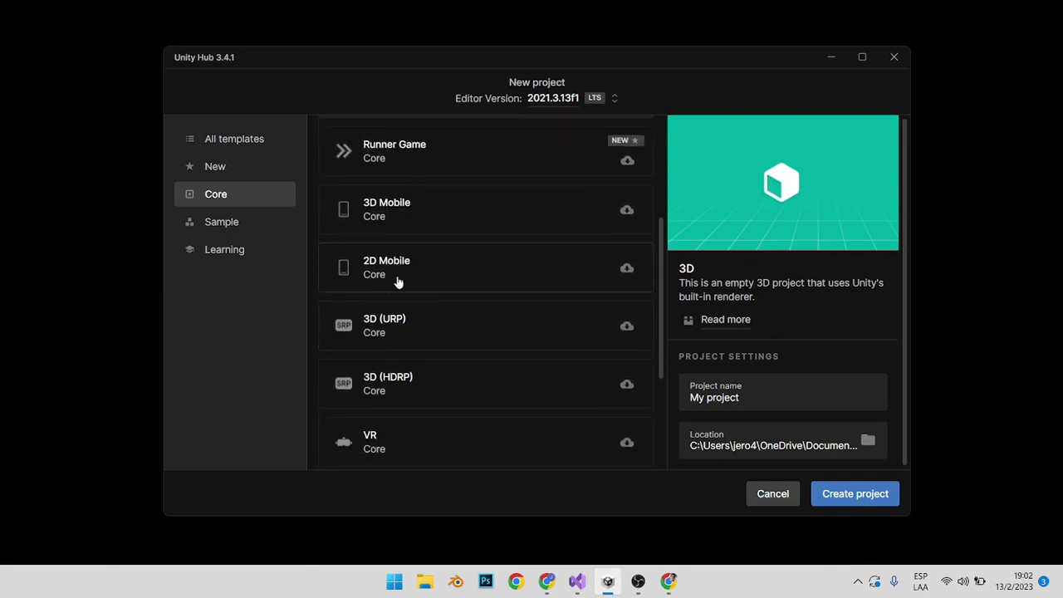
pyautogui.scroll(-3, 375, 274)
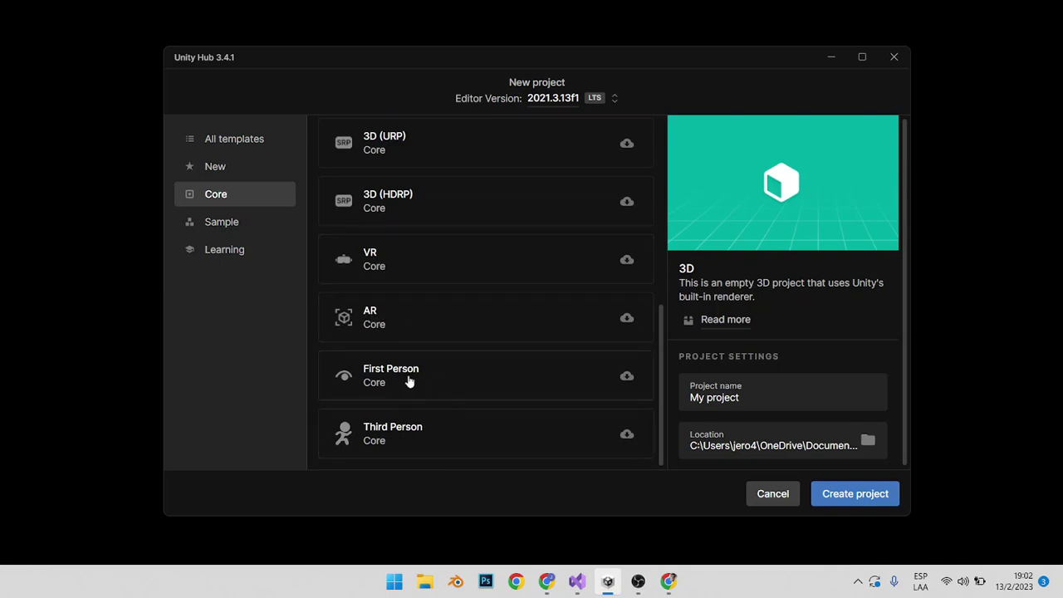
pyautogui.scroll(2, 407, 378)
pyautogui.scroll(1, 432, 371)
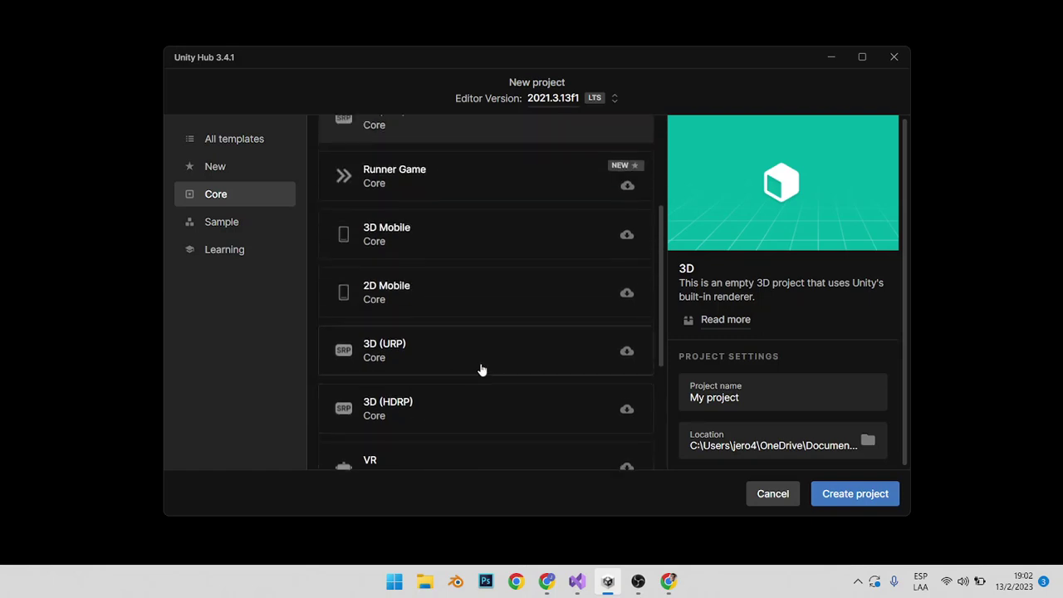
pyautogui.scroll(2, 480, 368)
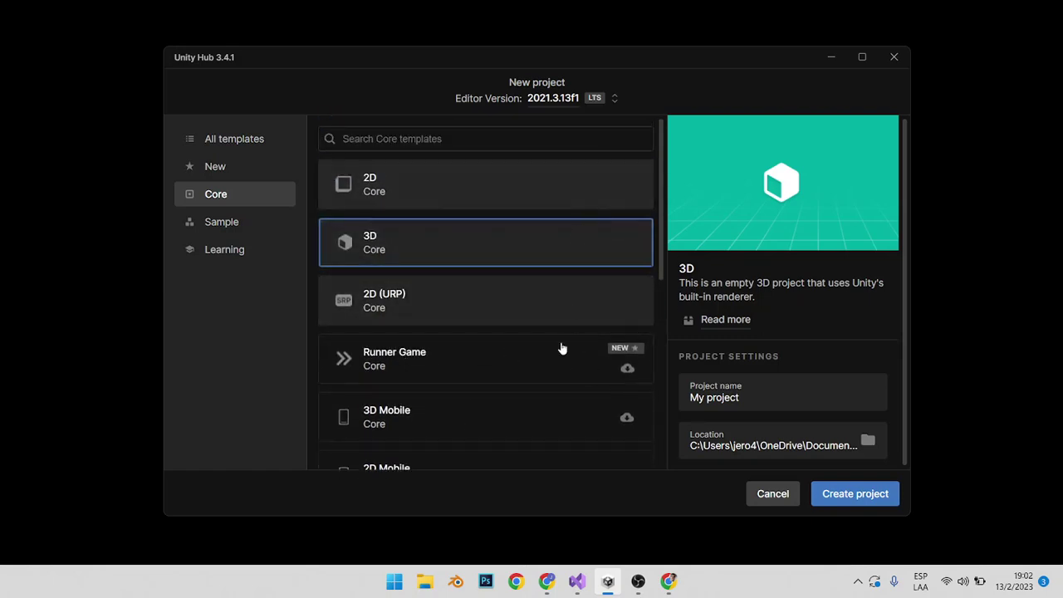
# Step: Browse the Sample and Learning templates, then return to Core
pyautogui.click(223, 223)
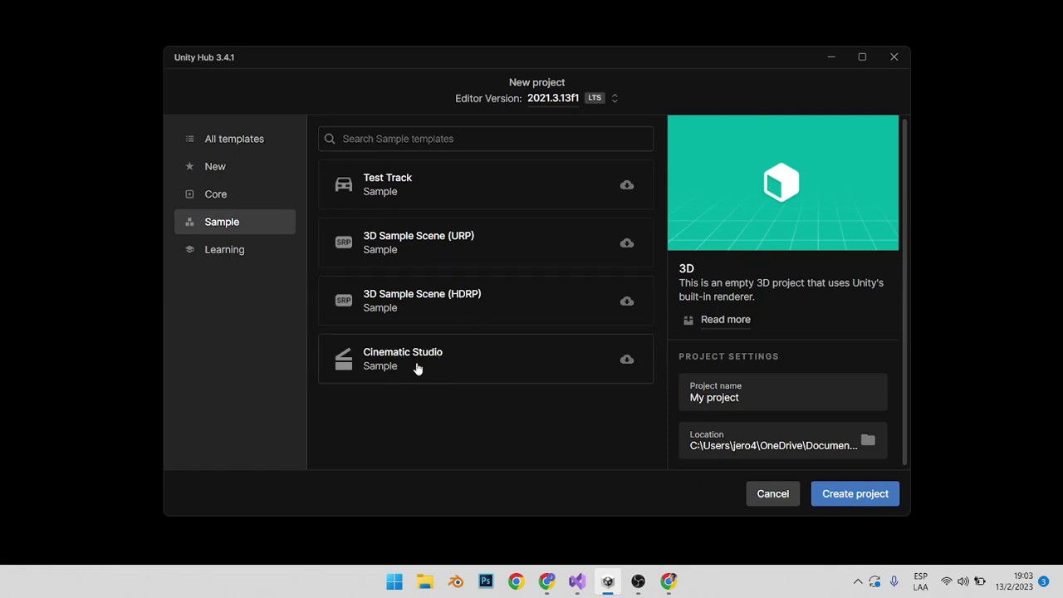
pyautogui.click(237, 251)
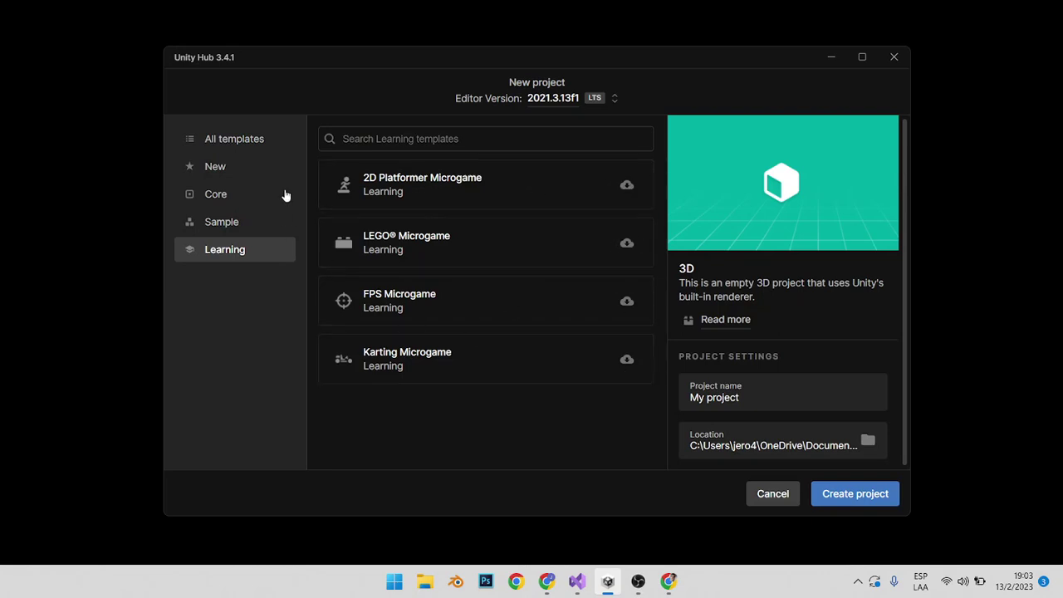
pyautogui.click(214, 198)
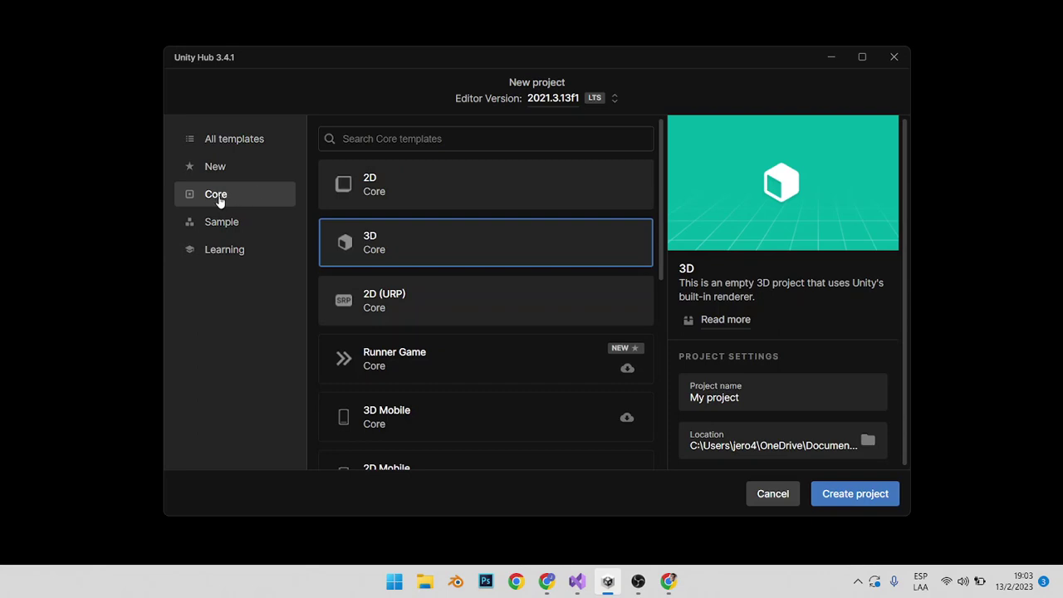
# Step: Choose the 2D template and highlight 'built-in renderer' in its description
pyautogui.click(430, 189)
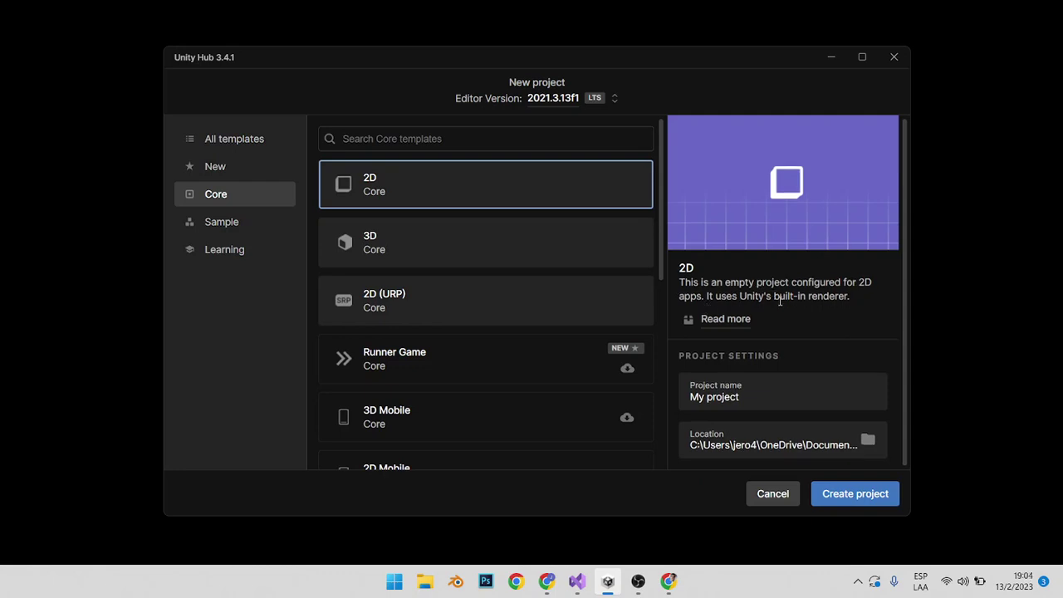
pyautogui.moveTo(740, 296); pyautogui.dragTo(852, 296)
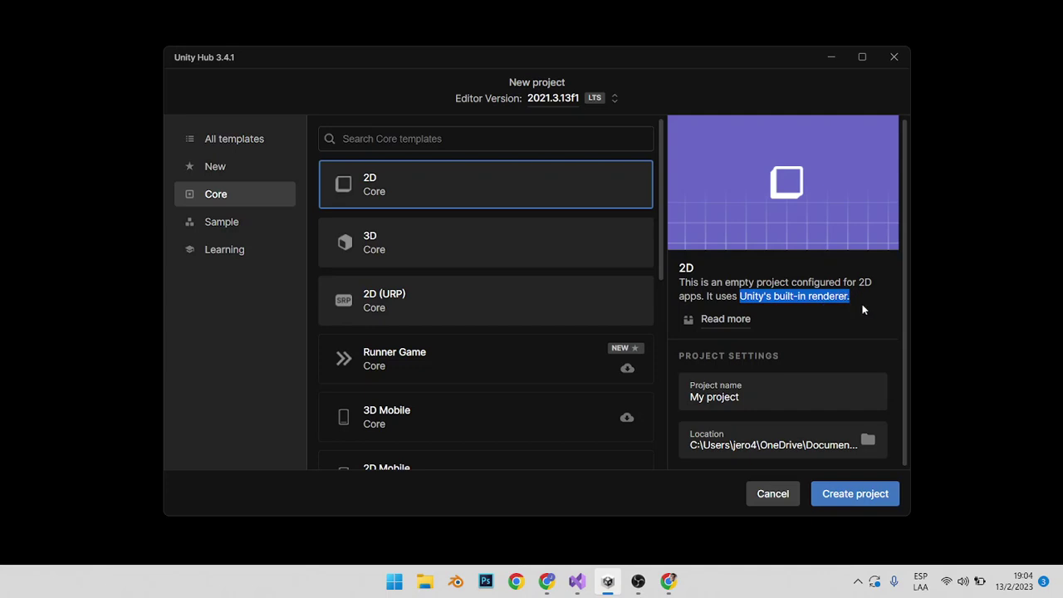
pyautogui.click(821, 286)
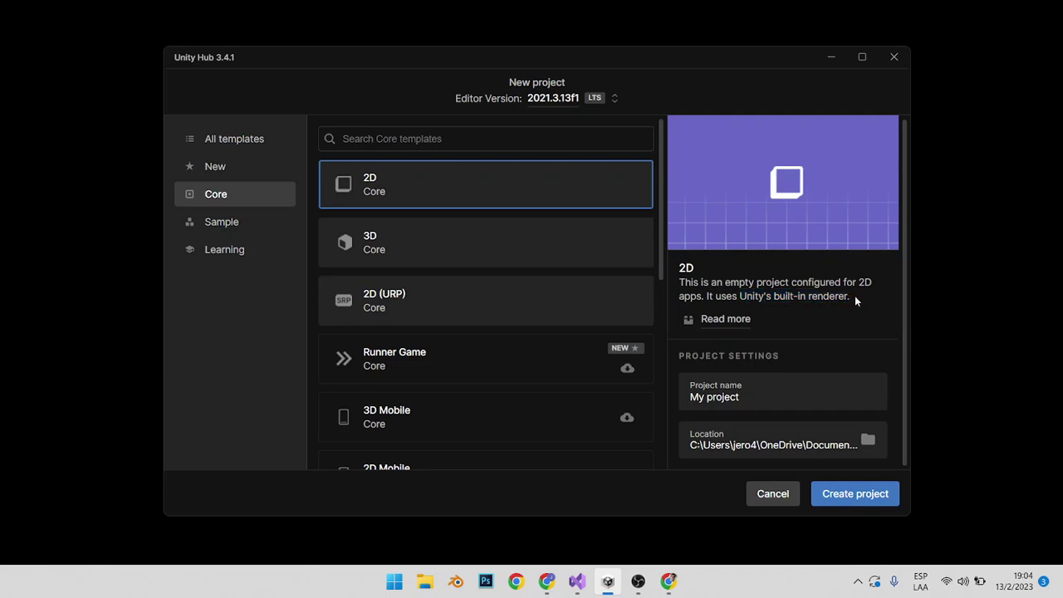
pyautogui.moveTo(853, 296); pyautogui.dragTo(773, 296)
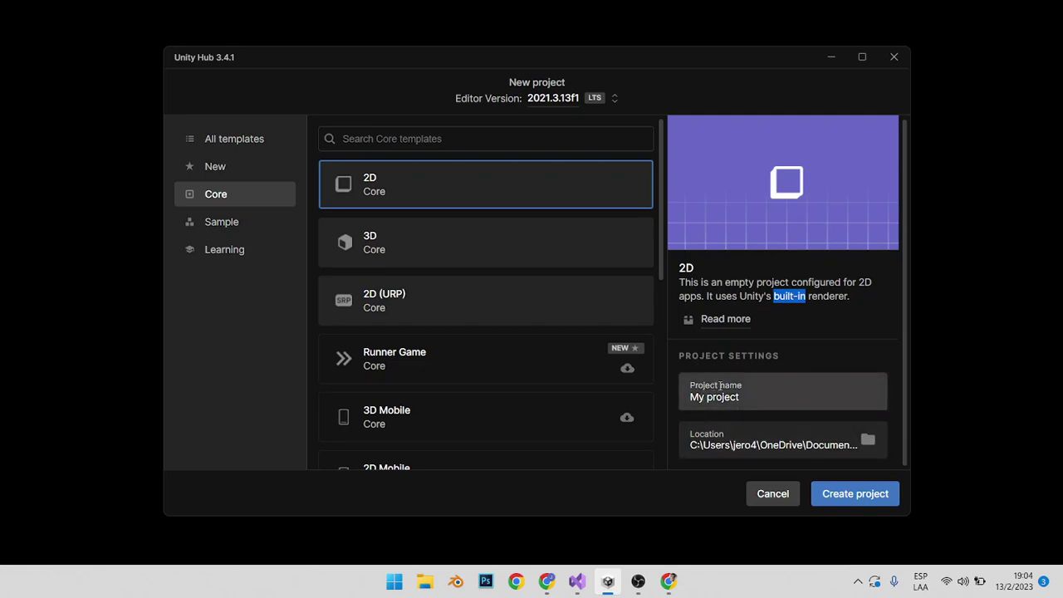
# Step: Name the project MiPrimerProyecto and confirm the Proyectos Unity folder as its location
pyautogui.moveTo(741, 398); pyautogui.dragTo(674, 413)
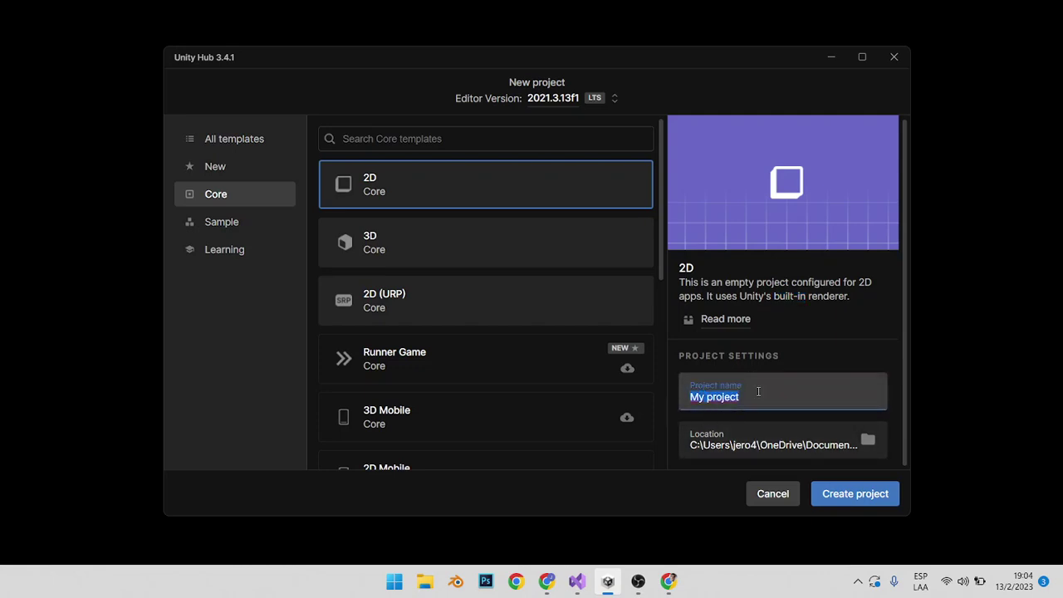
pyautogui.write('MIPr')
pyautogui.write('imerProy')
pyautogui.write('ecto')
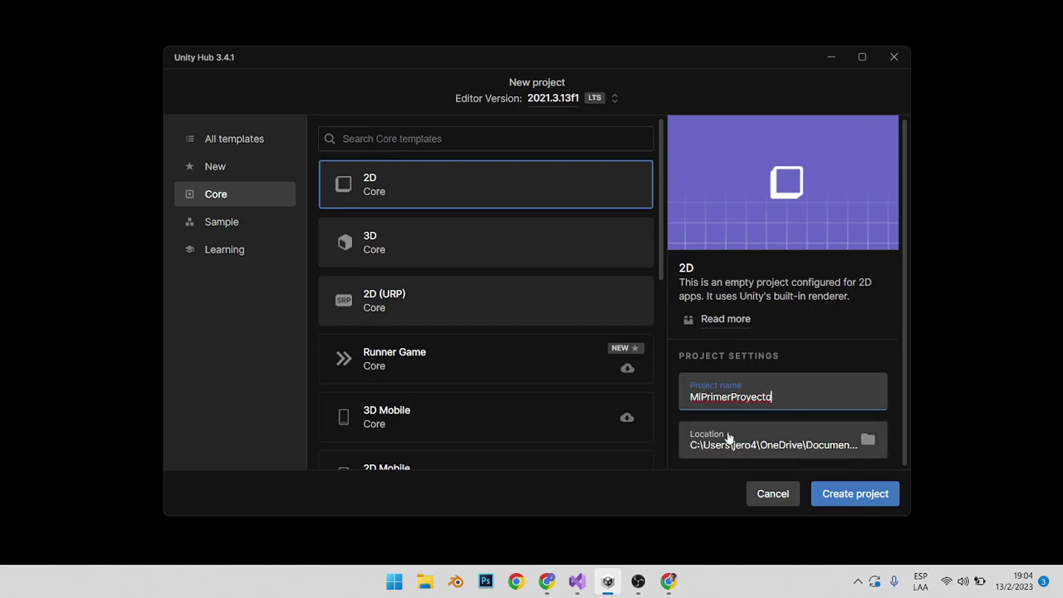
pyautogui.click(870, 445)
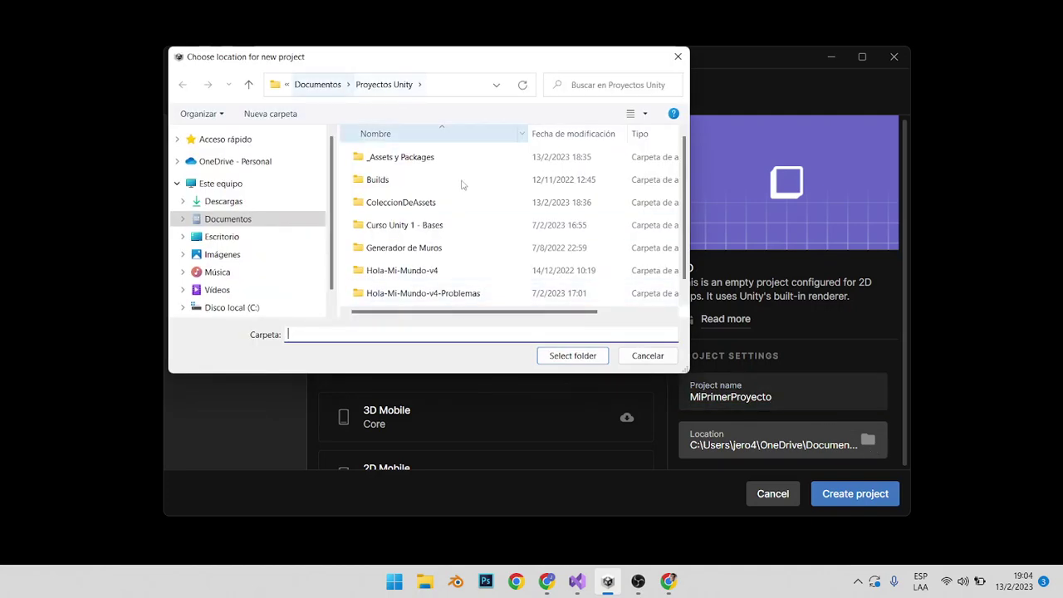
pyautogui.moveTo(491, 68); pyautogui.dragTo(453, 56)
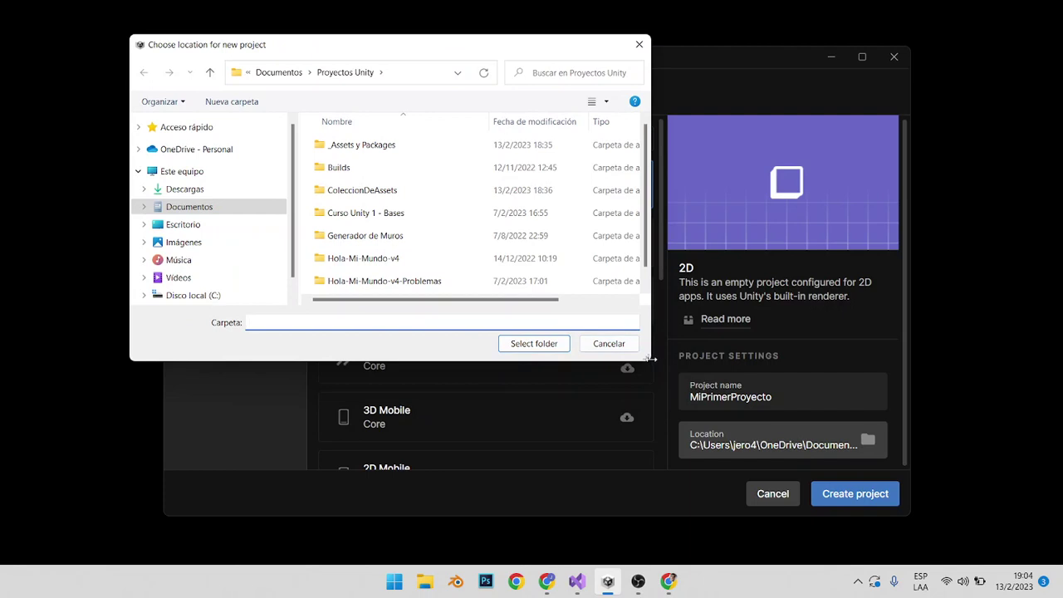
pyautogui.moveTo(650, 358); pyautogui.dragTo(739, 471)
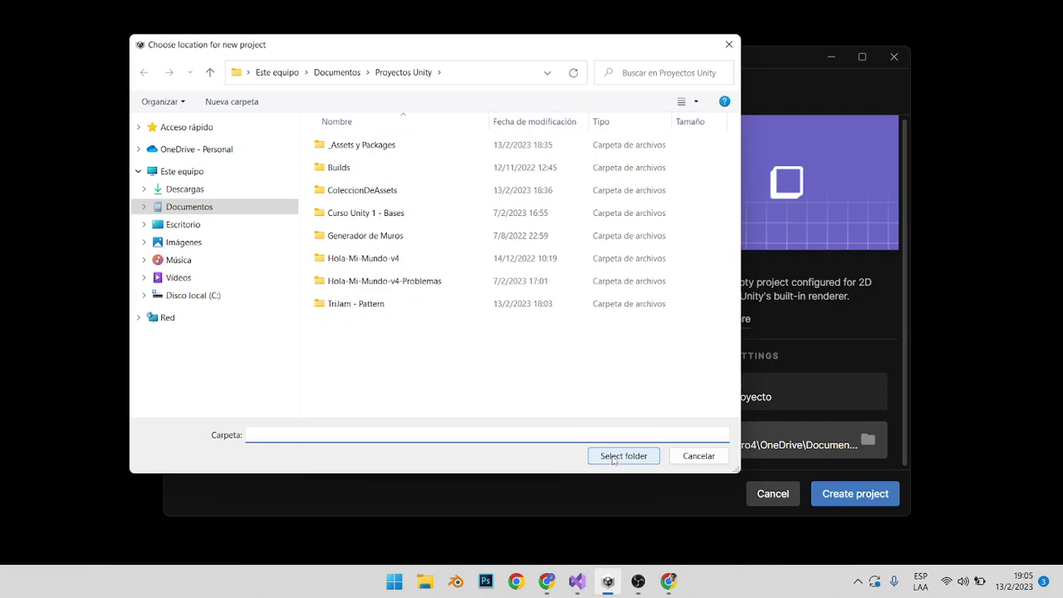
pyautogui.click(614, 458)
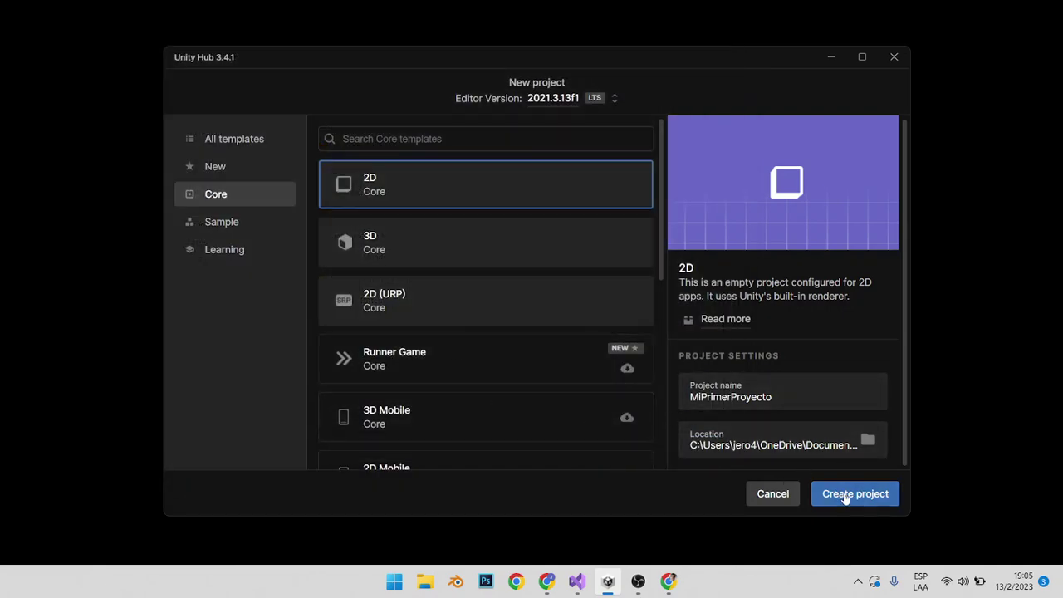
# Step: Create the MiPrimerProyecto 2D project so it opens in Unity 2021.3.13f1 with SampleScene
pyautogui.click(842, 495)
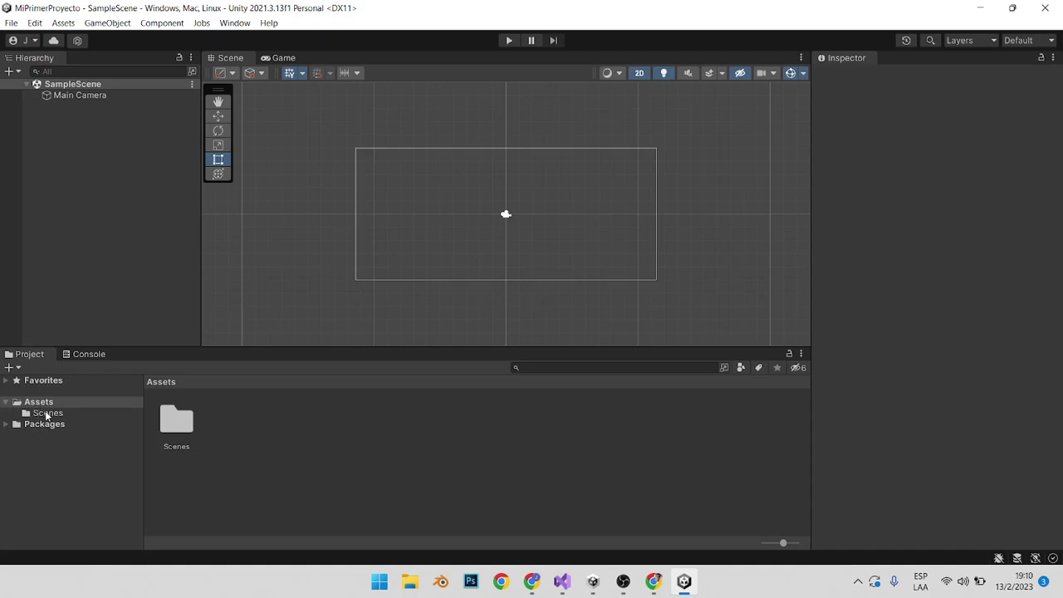
pyautogui.click(50, 404)
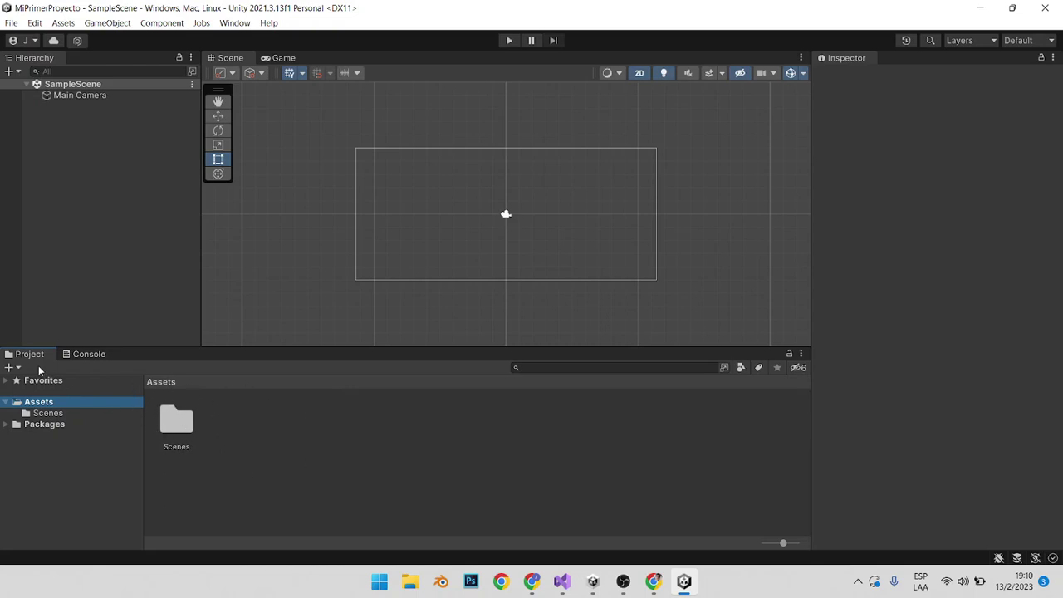
# Step: Open Scenes, select SampleScene and shrink the icon-size slider to list view
pyautogui.click(48, 412)
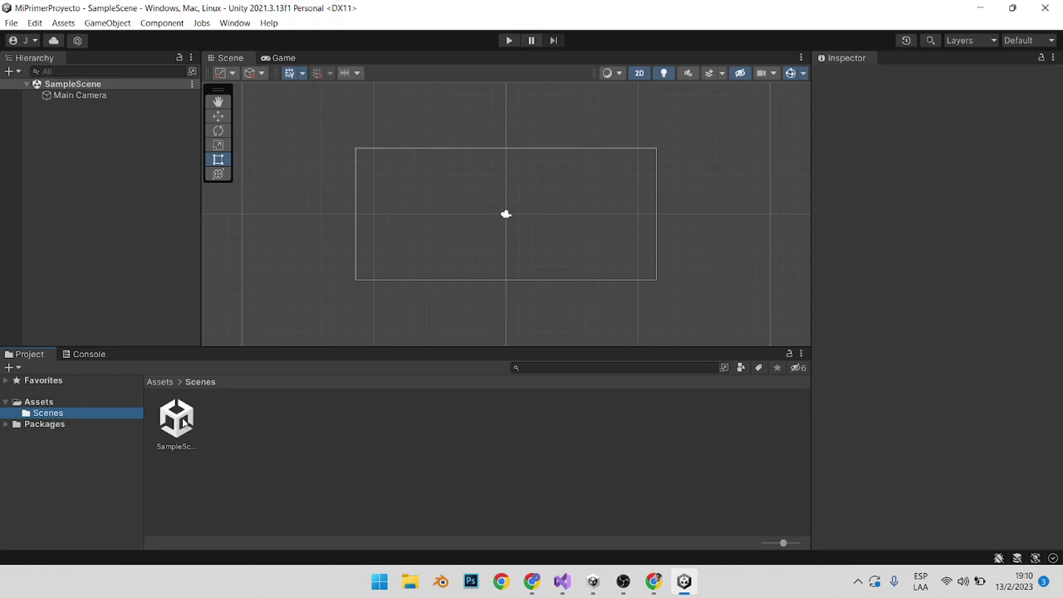
pyautogui.click(181, 421)
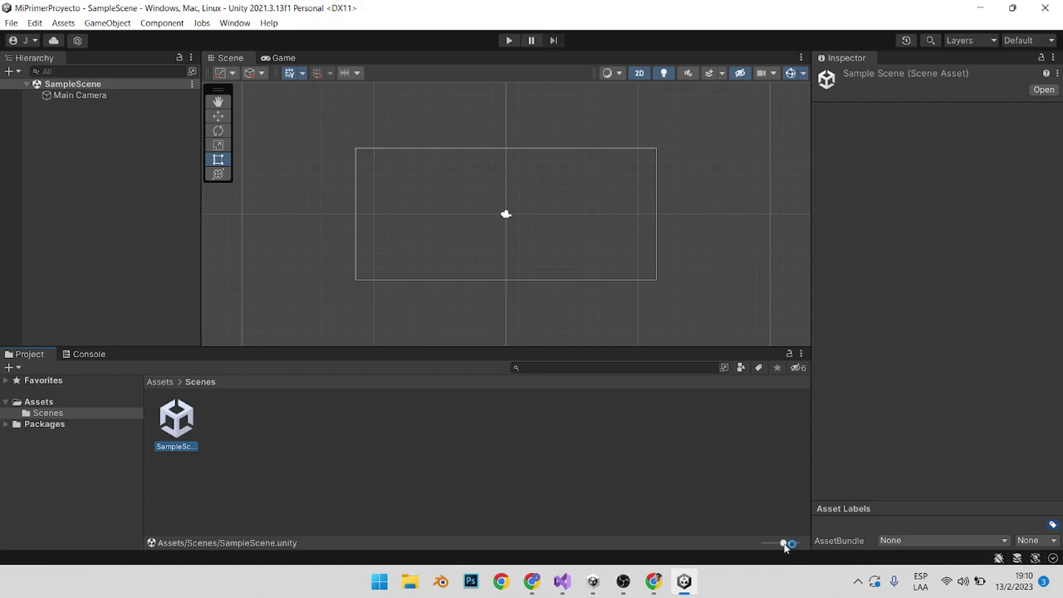
pyautogui.moveTo(784, 543); pyautogui.dragTo(765, 546)
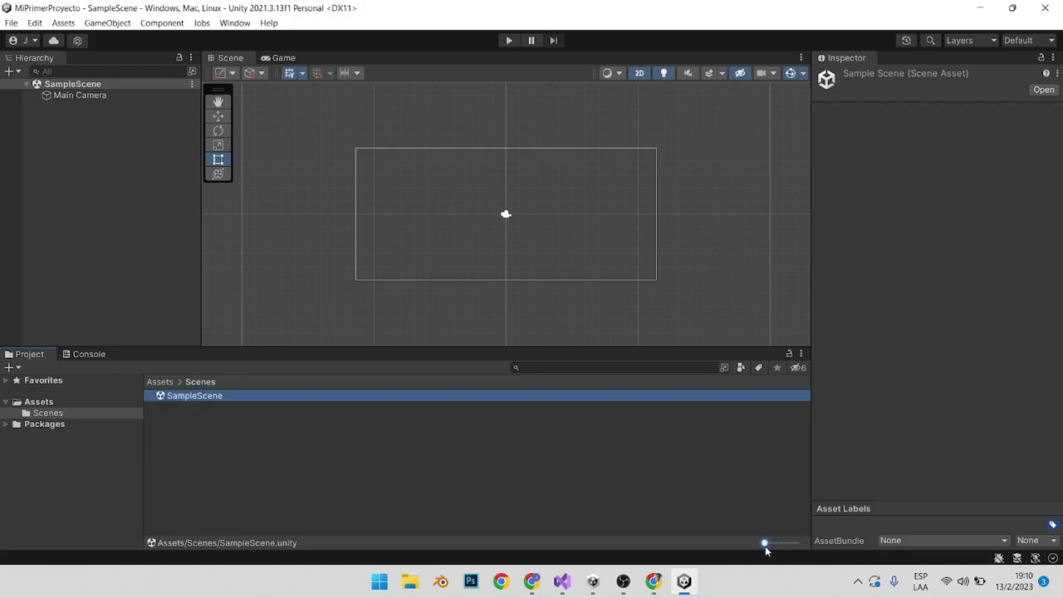
pyautogui.click(312, 452)
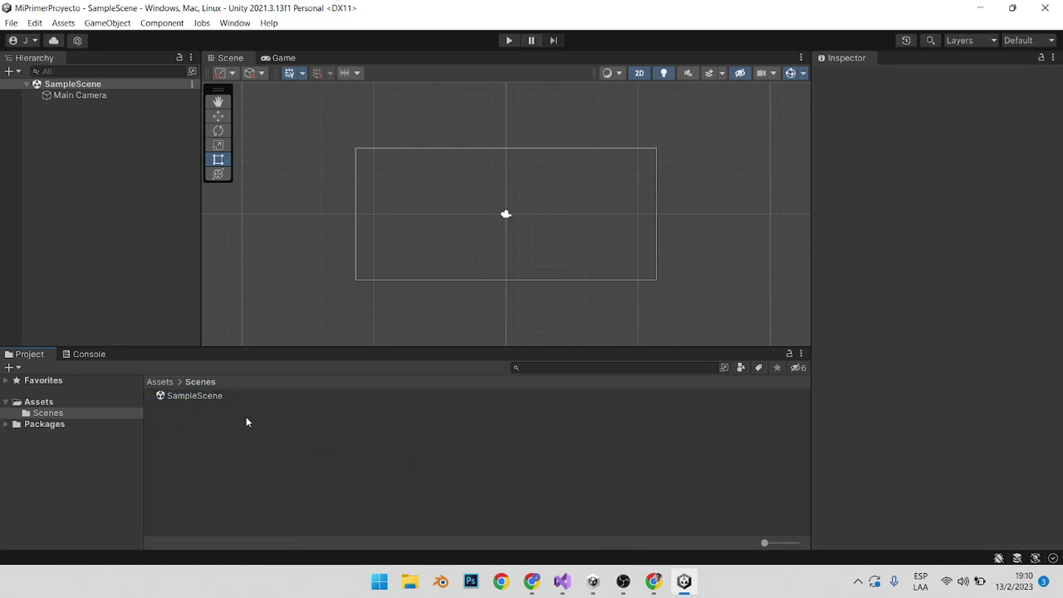
pyautogui.click(183, 398)
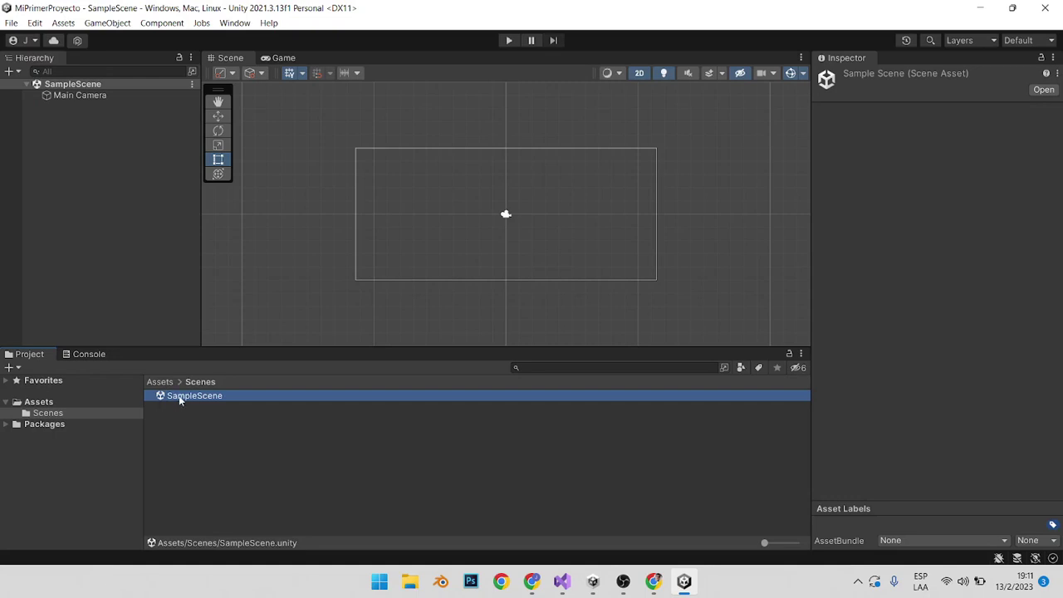
pyautogui.click(177, 424)
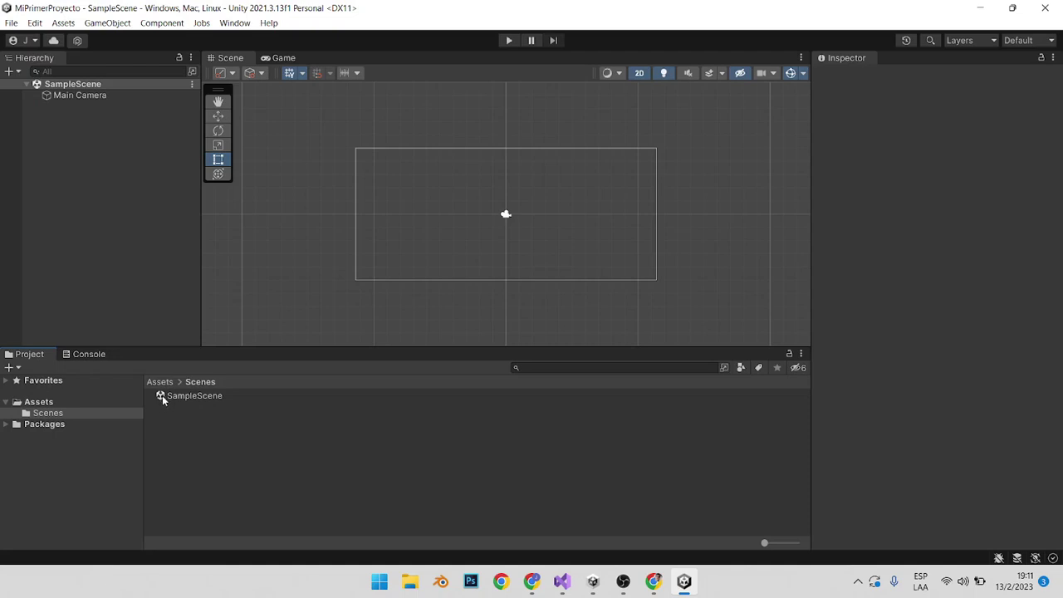
pyautogui.click(183, 401)
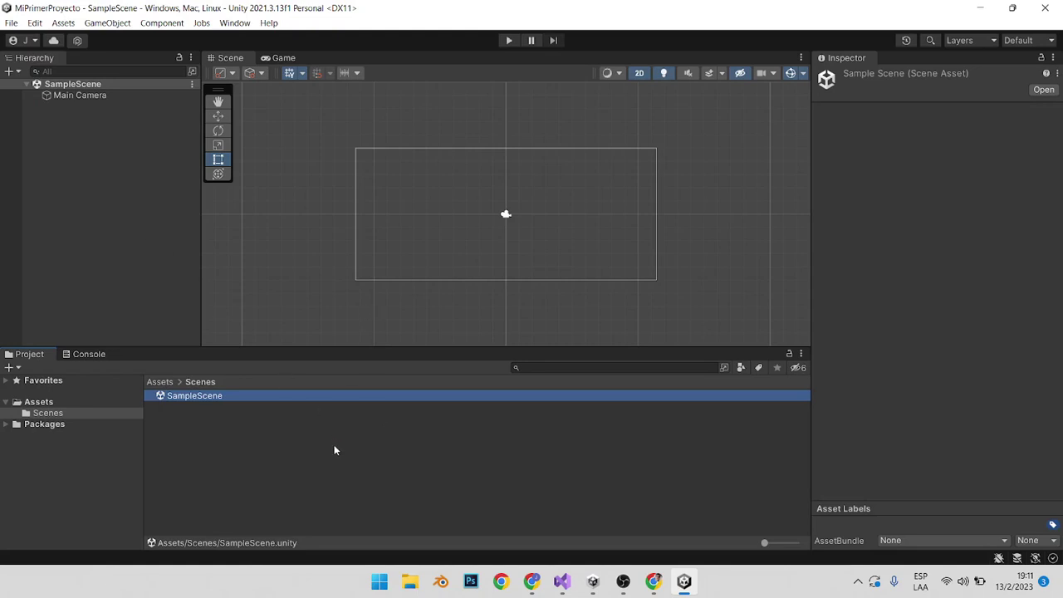
# Step: Expand the Packages folder and scroll through its package folders
pyautogui.click(43, 426)
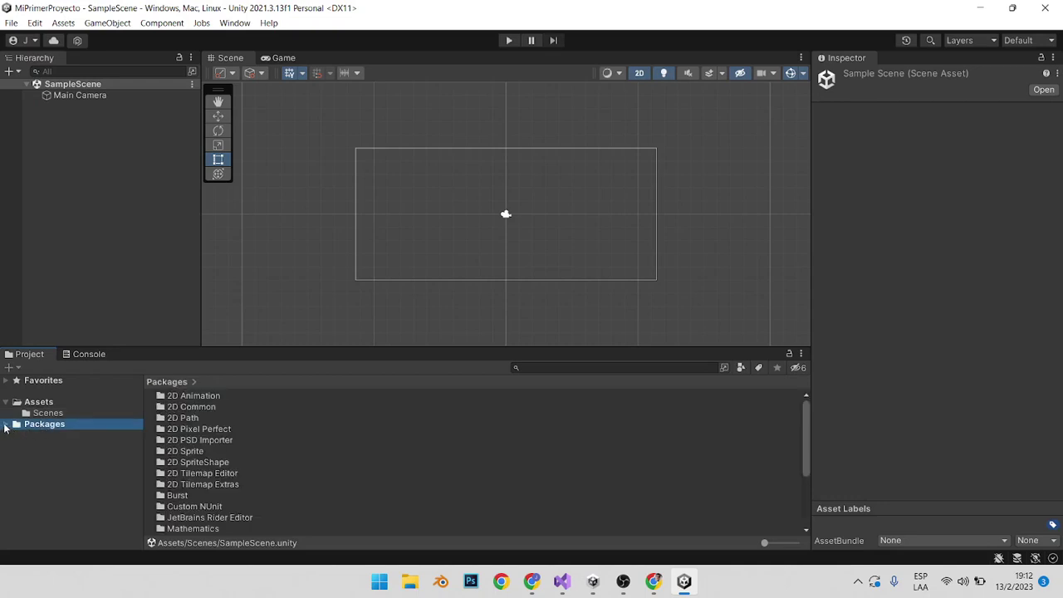
pyautogui.click(6, 425)
pyautogui.scroll(-5, 67, 449)
pyautogui.scroll(-3, 66, 448)
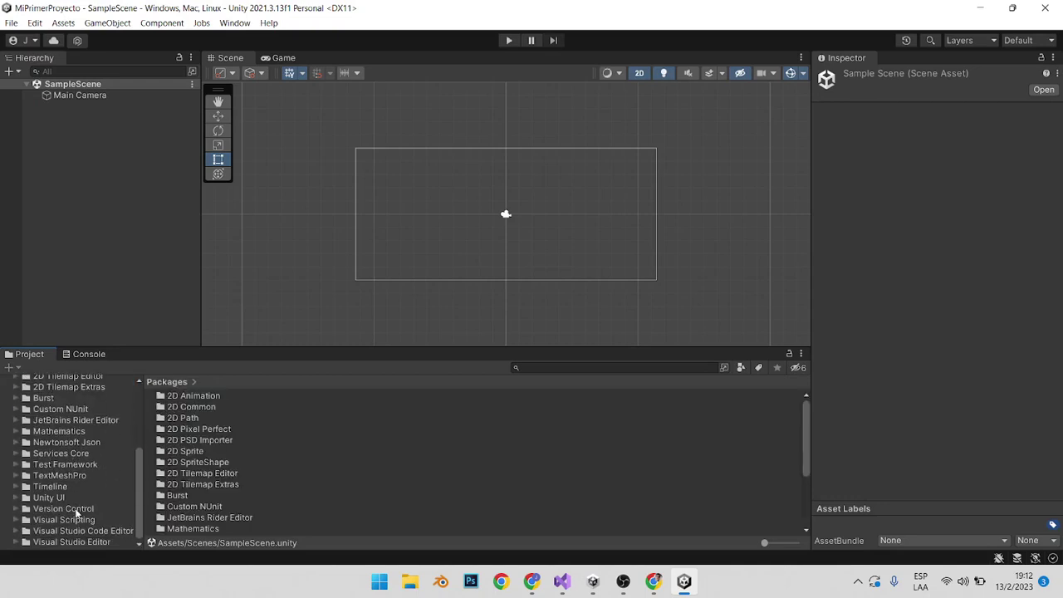
pyautogui.scroll(5, 76, 513)
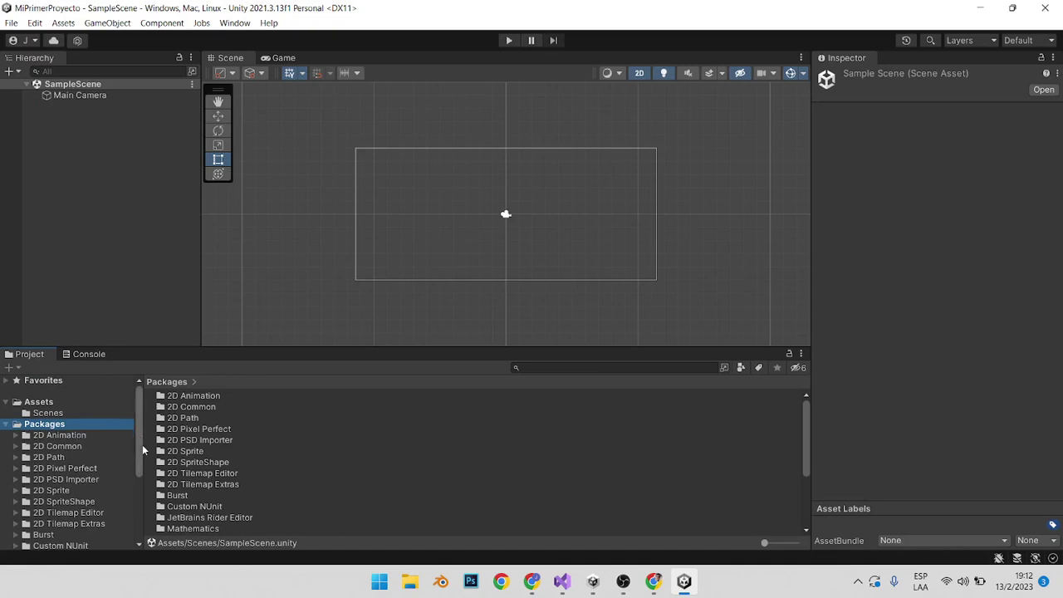
pyautogui.moveTo(139, 450); pyautogui.dragTo(143, 529)
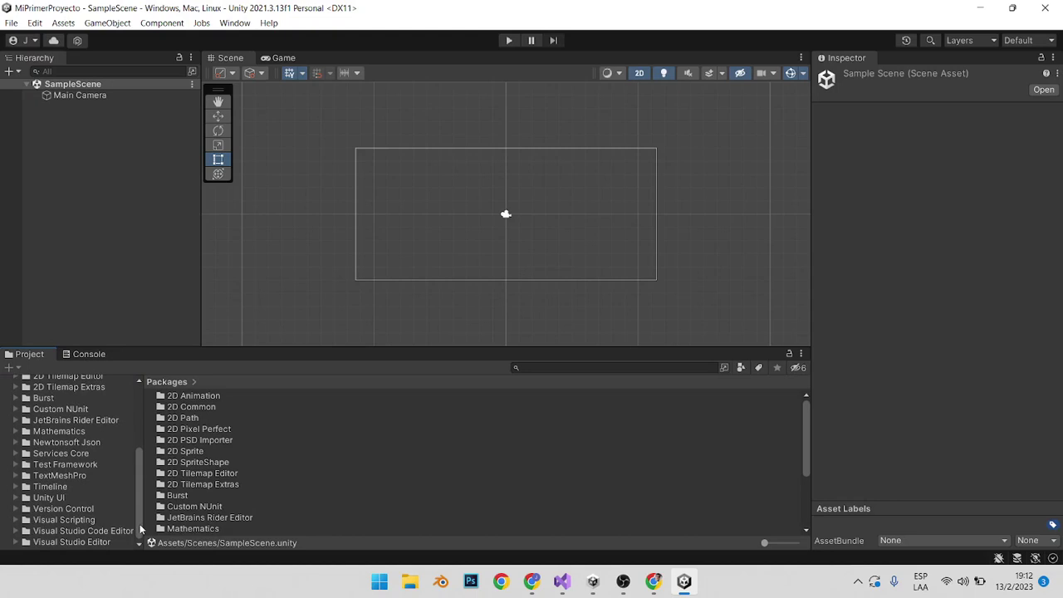
pyautogui.moveTo(140, 530)
pyautogui.mouseDown()
pyautogui.moveTo(136, 447)
pyautogui.moveTo(138, 466)
pyautogui.mouseUp()
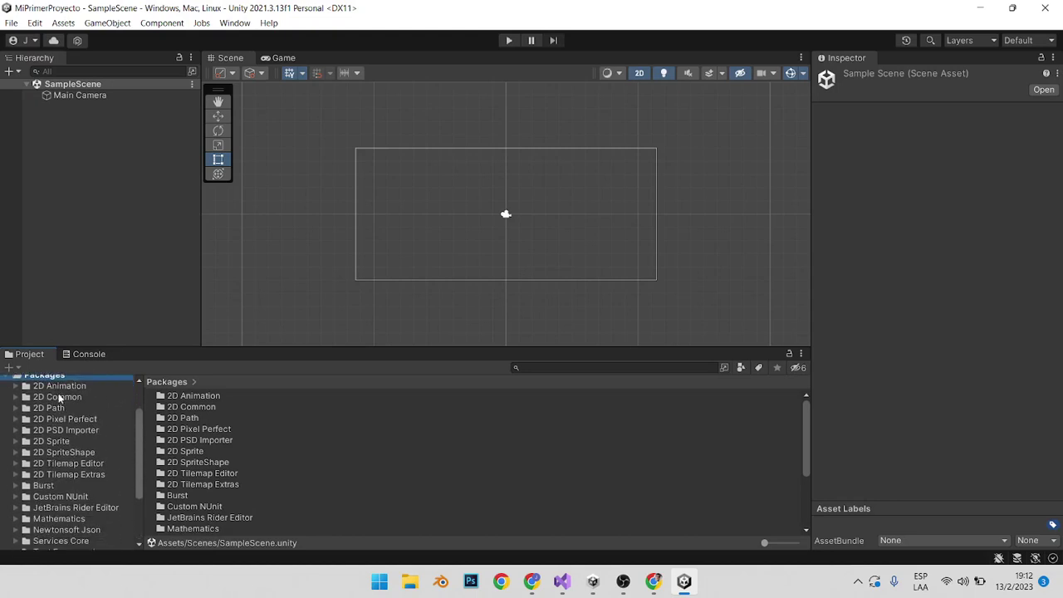
pyautogui.scroll(-3, 90, 507)
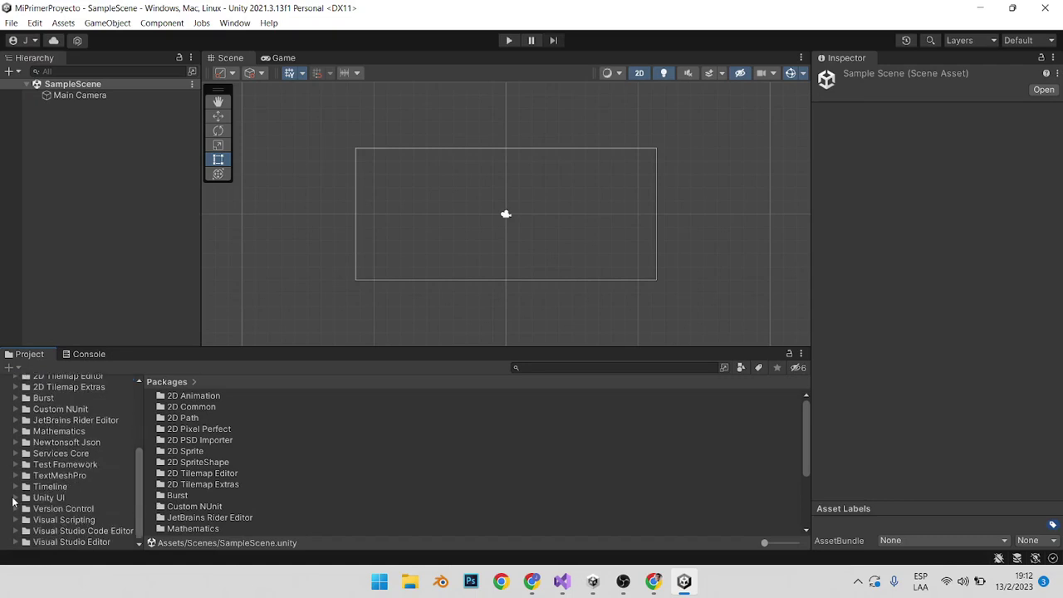
# Step: Open Unity UI's Editor > UI folder and enlarge the file icons to grid view
pyautogui.click(19, 498)
pyautogui.click(19, 500)
pyautogui.scroll(-1, 49, 481)
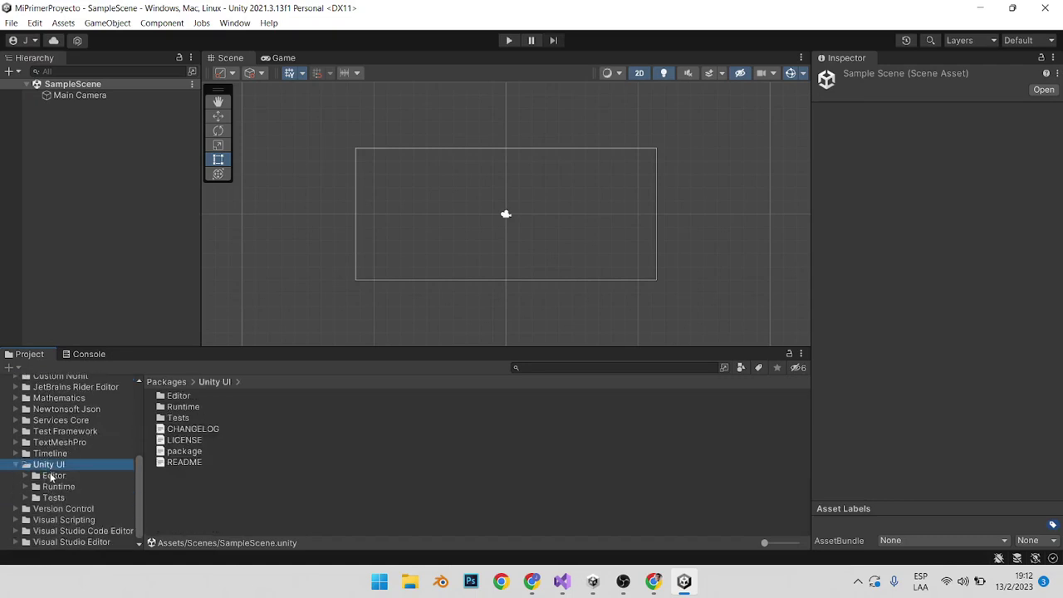
pyautogui.click(48, 479)
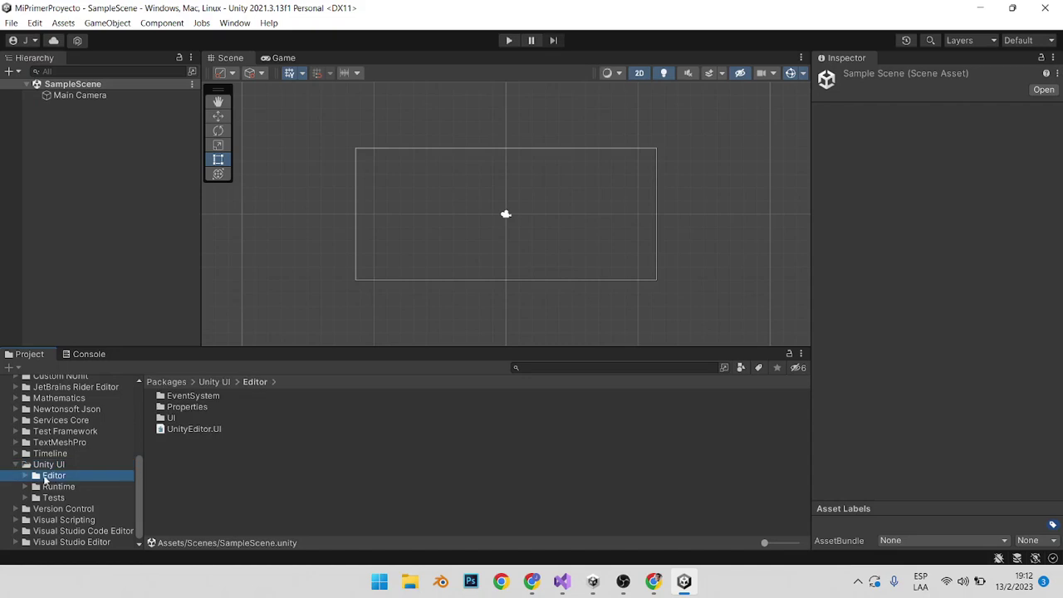
pyautogui.click(26, 477)
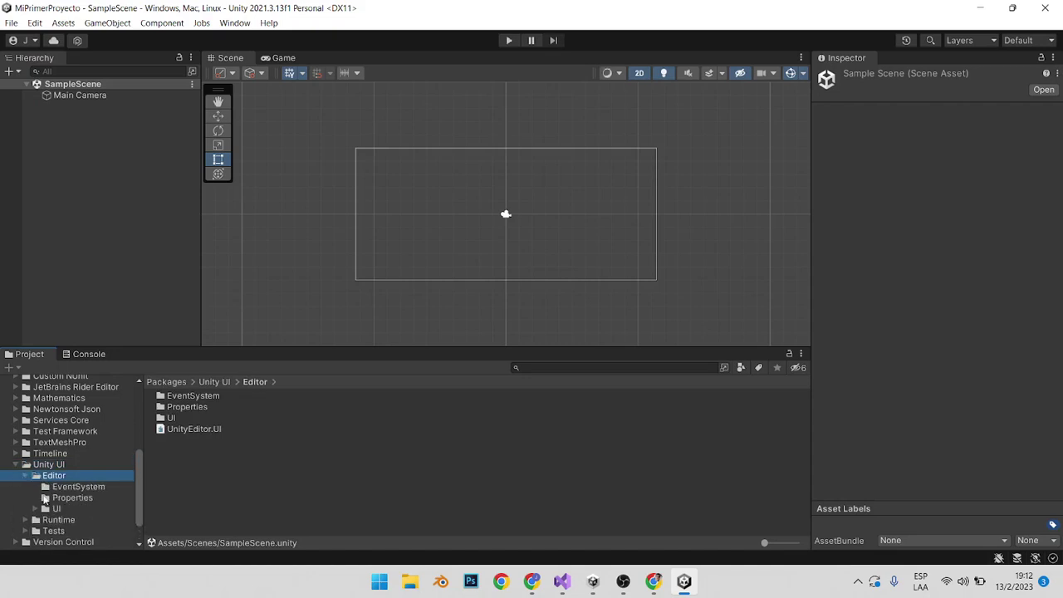
pyautogui.click(45, 509)
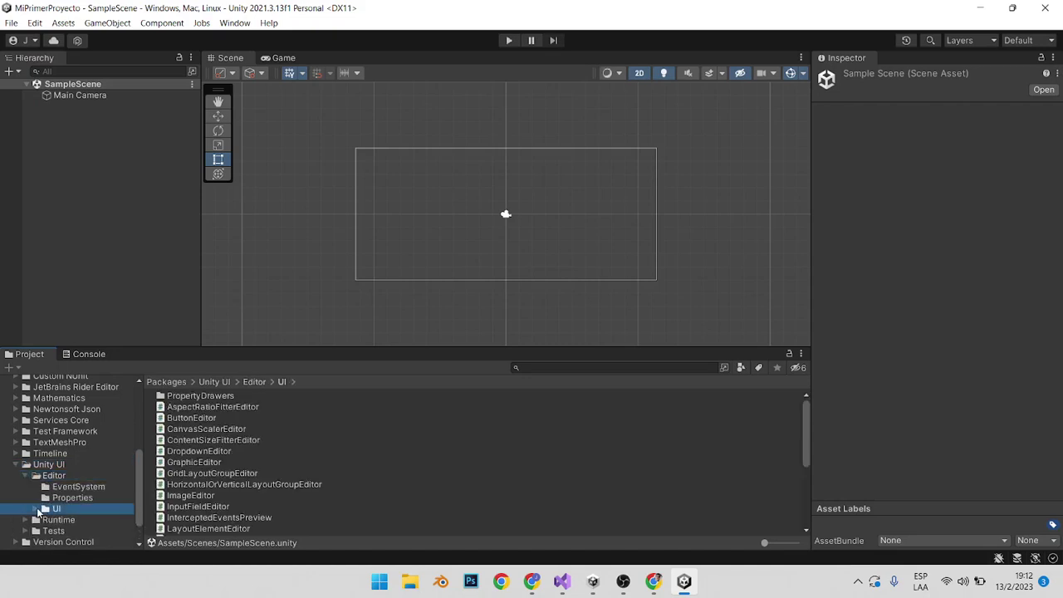
pyautogui.scroll(-3, 230, 434)
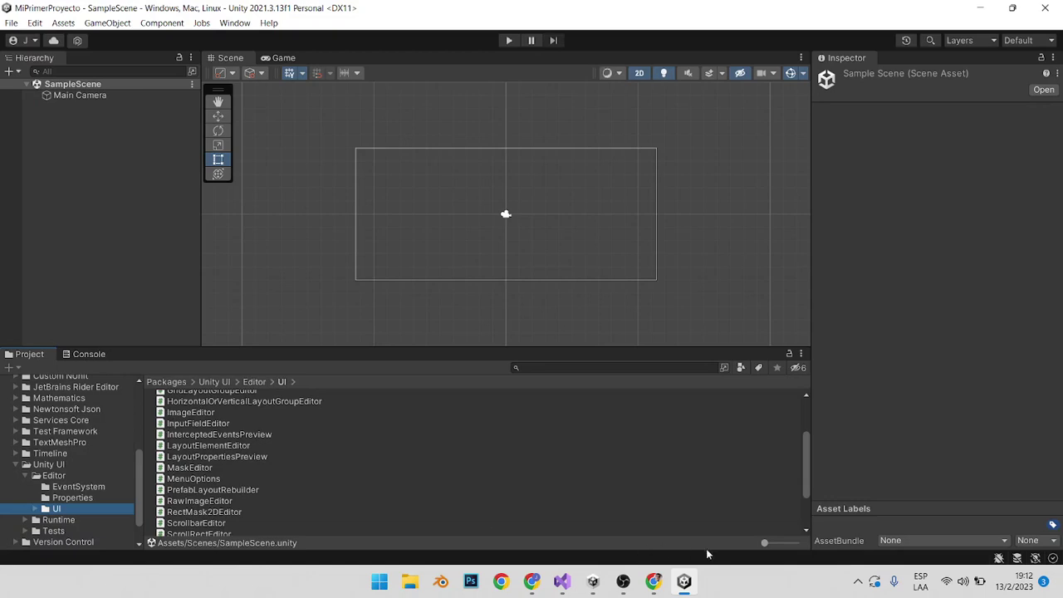
pyautogui.moveTo(765, 544); pyautogui.dragTo(788, 545)
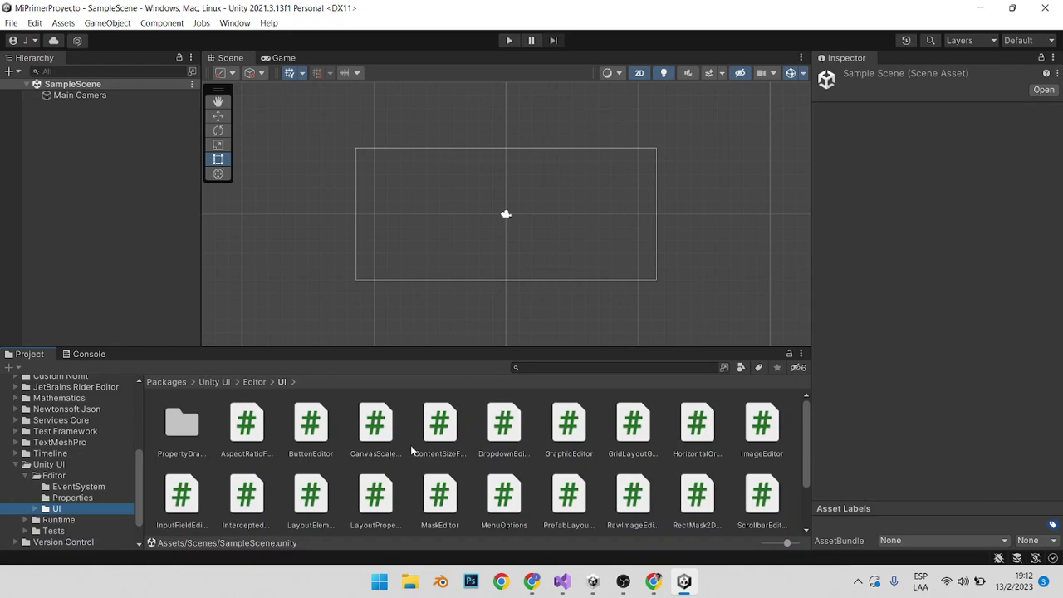
pyautogui.moveTo(788, 544); pyautogui.dragTo(783, 544)
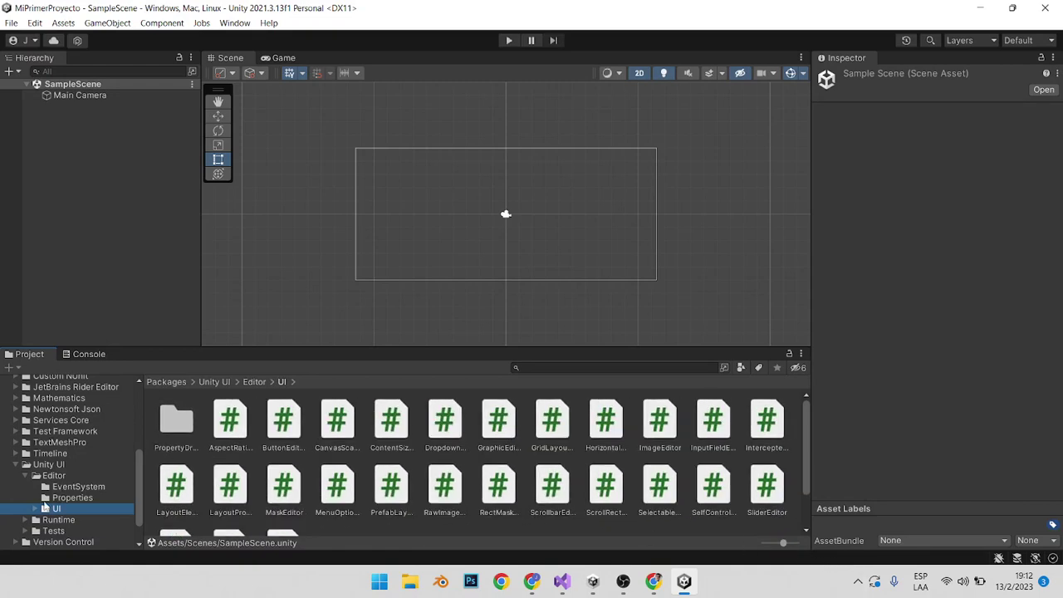
# Step: Browse the EventSystem, Properties, UI, PropertyDrawers and Runtime folders, then collapse Unity UI
pyautogui.click(38, 509)
pyautogui.scroll(-3, 55, 480)
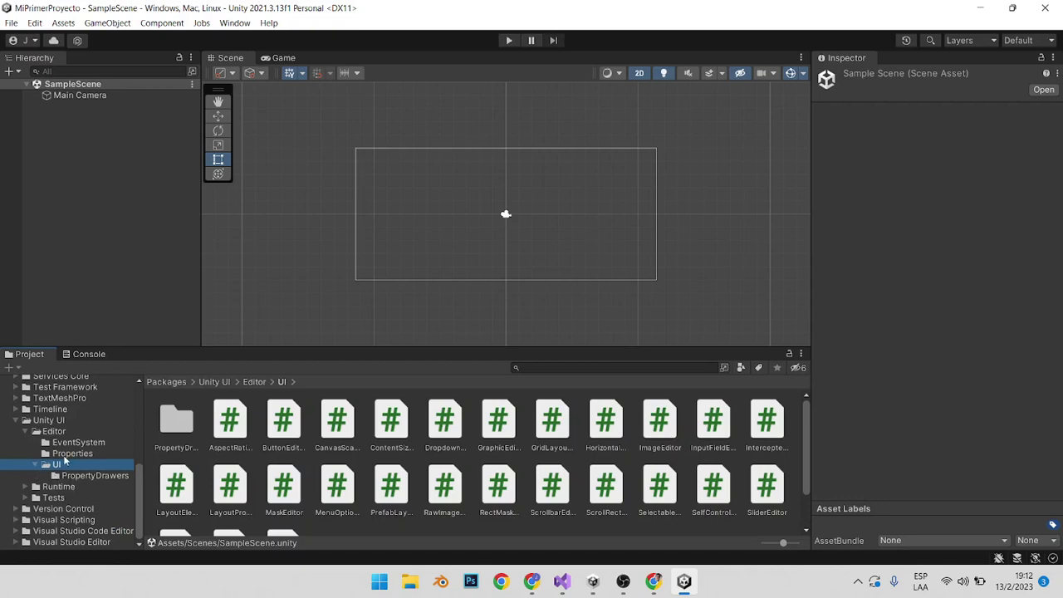
pyautogui.click(68, 443)
pyautogui.click(71, 454)
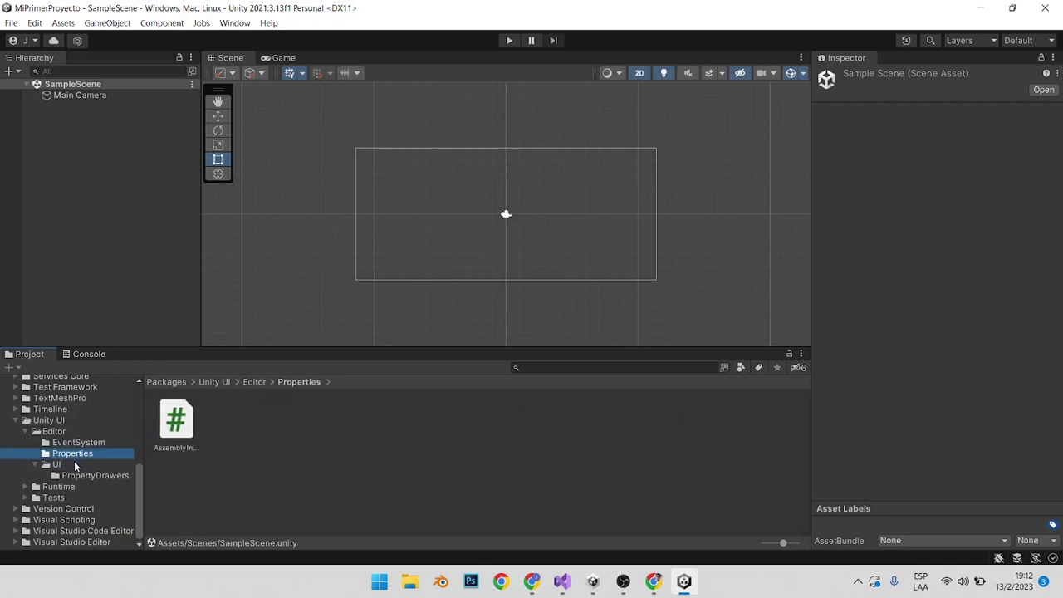
pyautogui.click(57, 465)
pyautogui.click(85, 476)
pyautogui.click(61, 488)
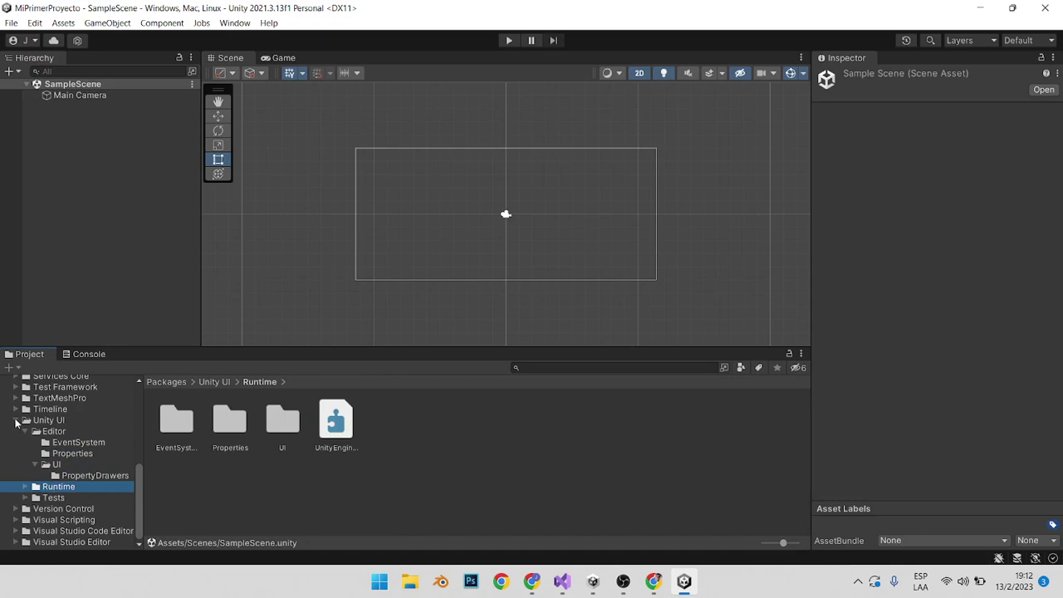
pyautogui.click(16, 420)
pyautogui.scroll(3, 38, 499)
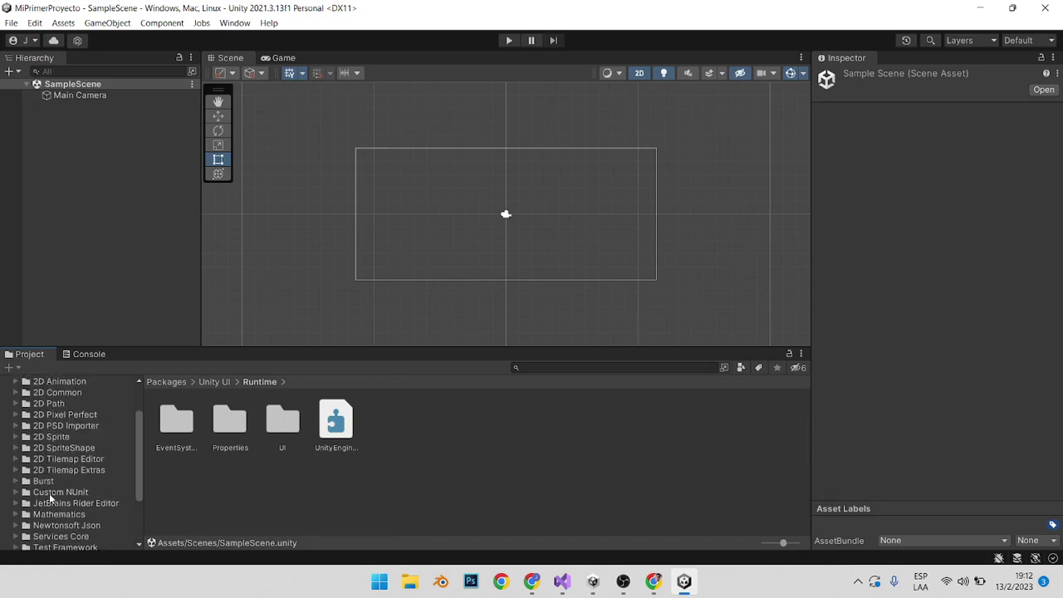
pyautogui.scroll(3, 61, 492)
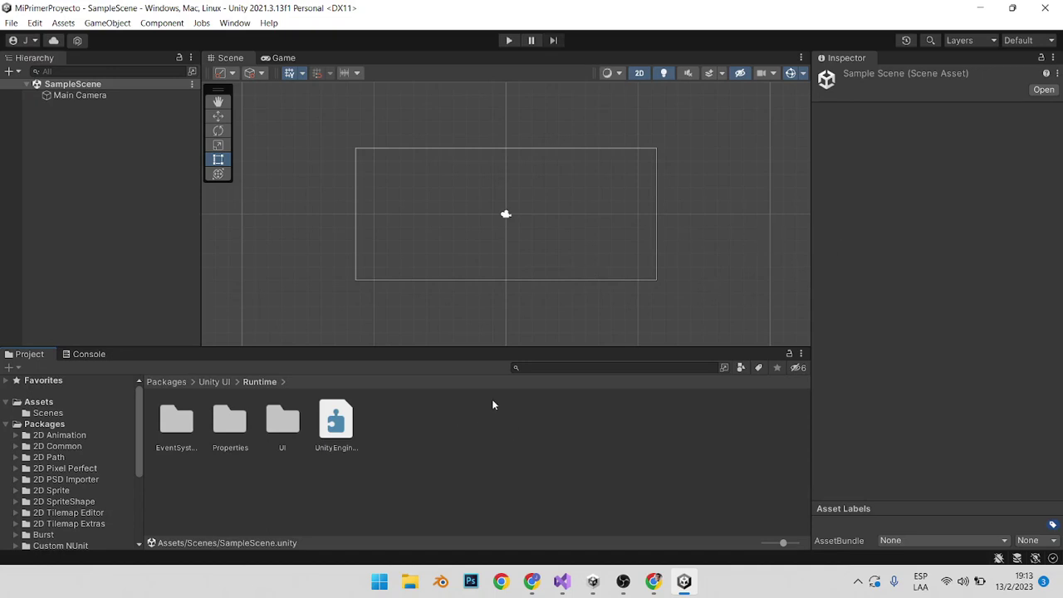
# Step: Collapse Packages, show Assets, and open then dismiss its context menu
pyautogui.click(7, 424)
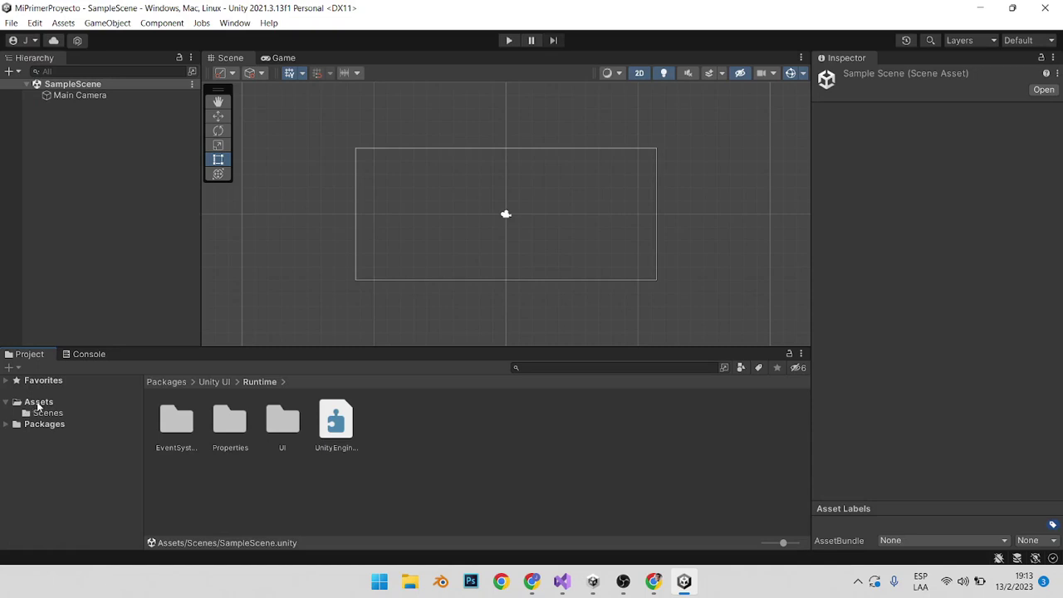
pyautogui.click(38, 404)
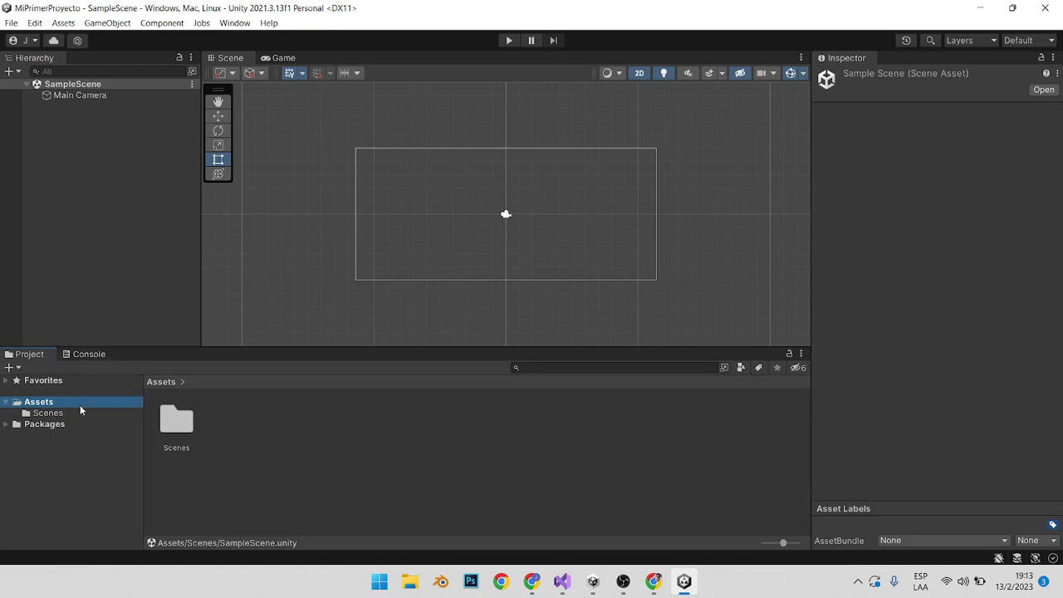
pyautogui.rightClick(397, 435)
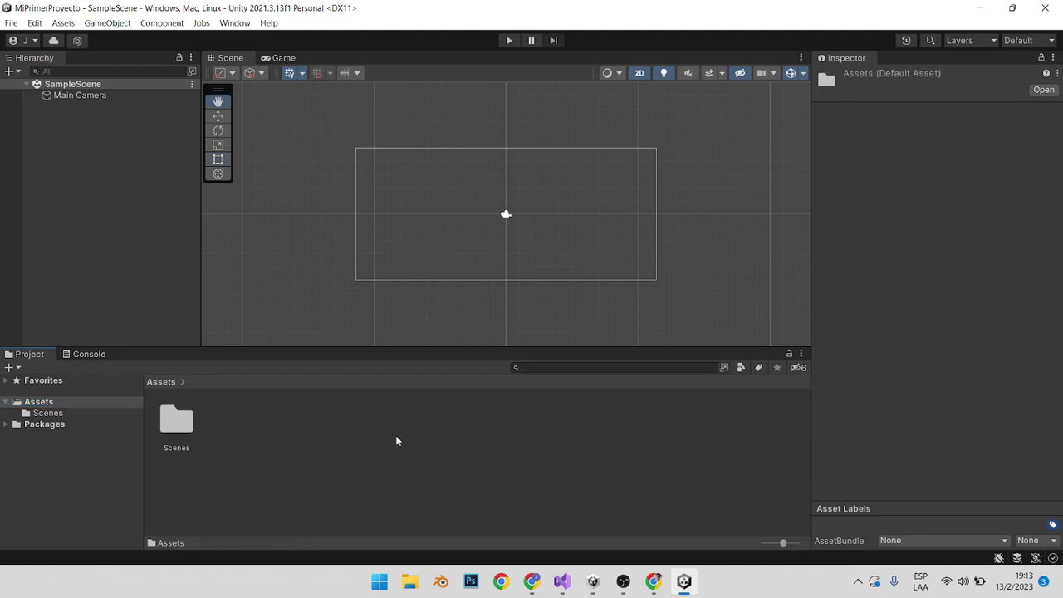
pyautogui.click(35, 357)
# Step: Switch back and forth between the Scenes and Assets folder contents
pyautogui.click(61, 415)
pyautogui.click(88, 403)
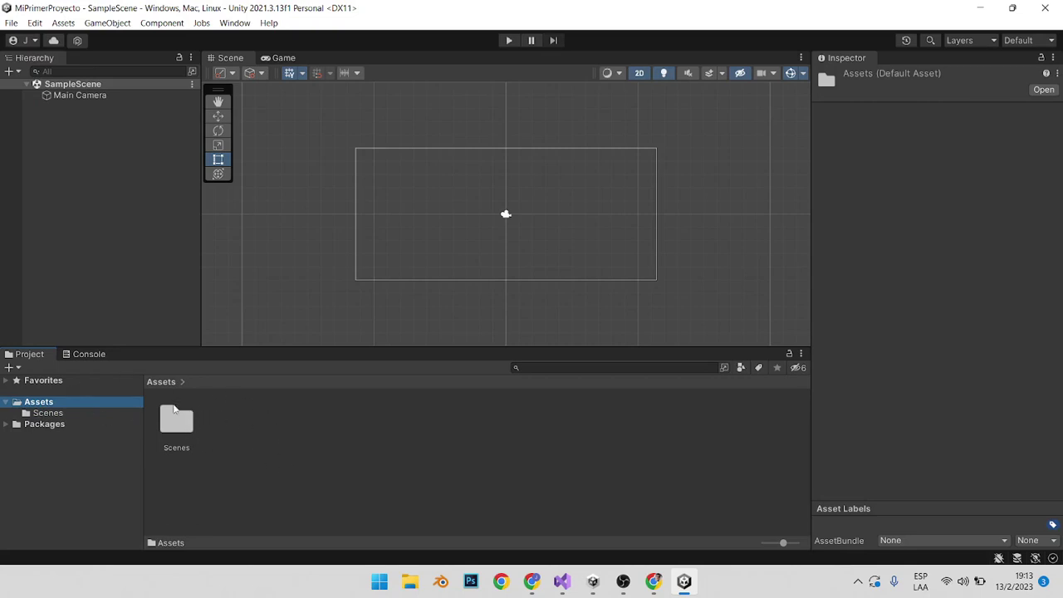
pyautogui.click(104, 408)
pyautogui.click(104, 399)
pyautogui.click(102, 409)
# Step: Open the Assets folder's context menu and browse Create > 2D > Sprites, ending on Show in Explorer
pyautogui.click(116, 402)
pyautogui.rightClick(266, 424)
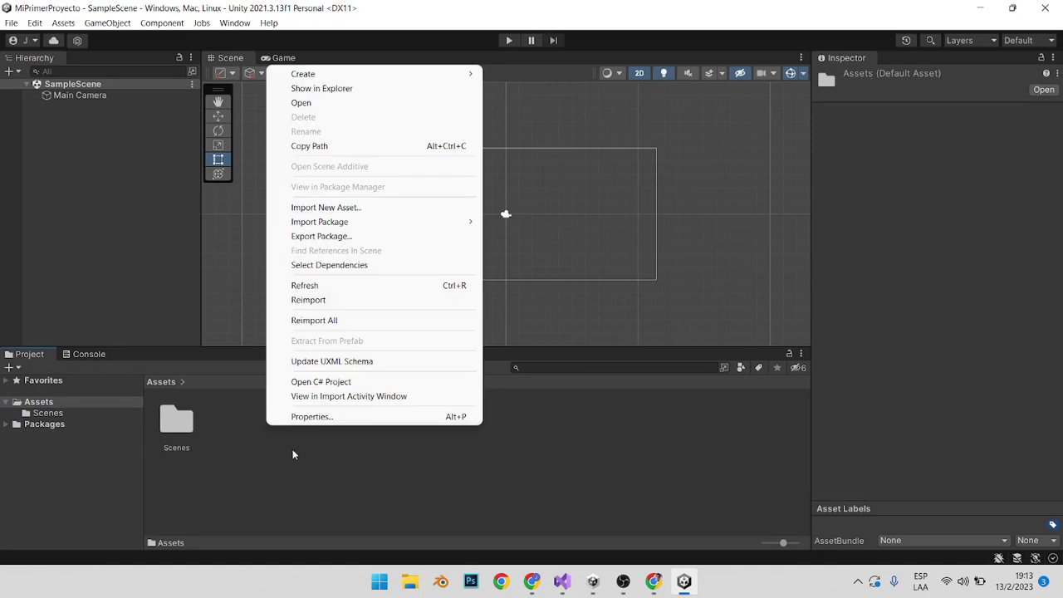
pyautogui.moveTo(375, 80)
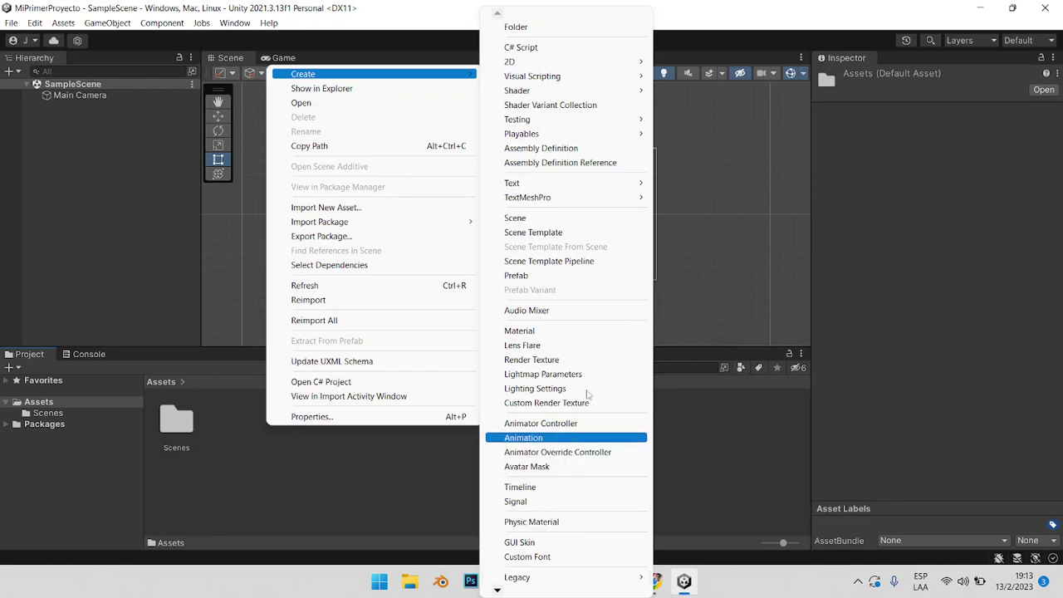
pyautogui.moveTo(586, 61)
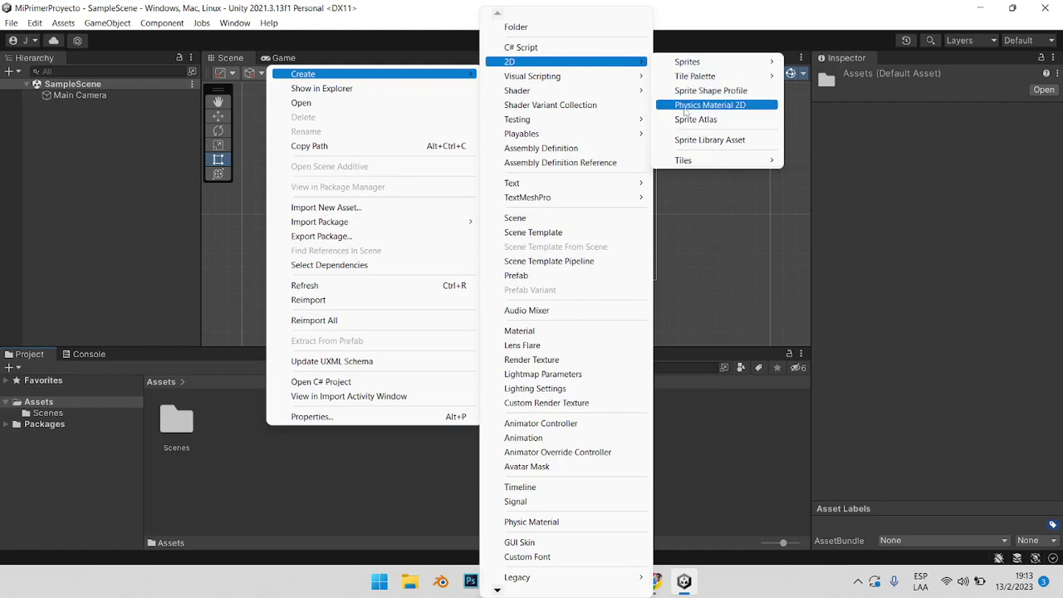
pyautogui.moveTo(707, 62)
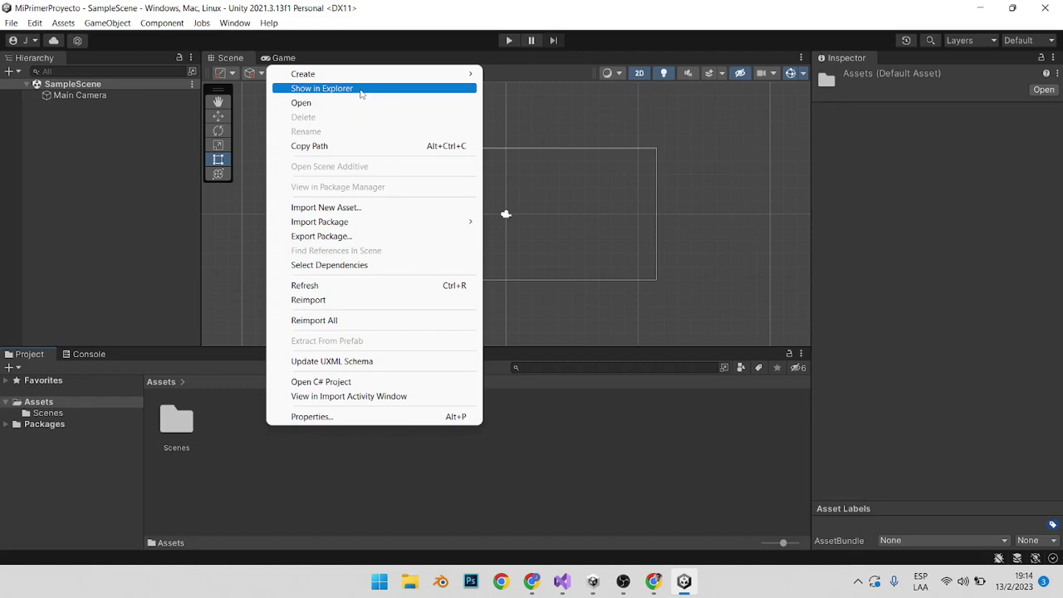
# Step: Reveal the MiPrimerProyecto folder in File Explorer with Show in Explorer and reposition the window
pyautogui.click(361, 91)
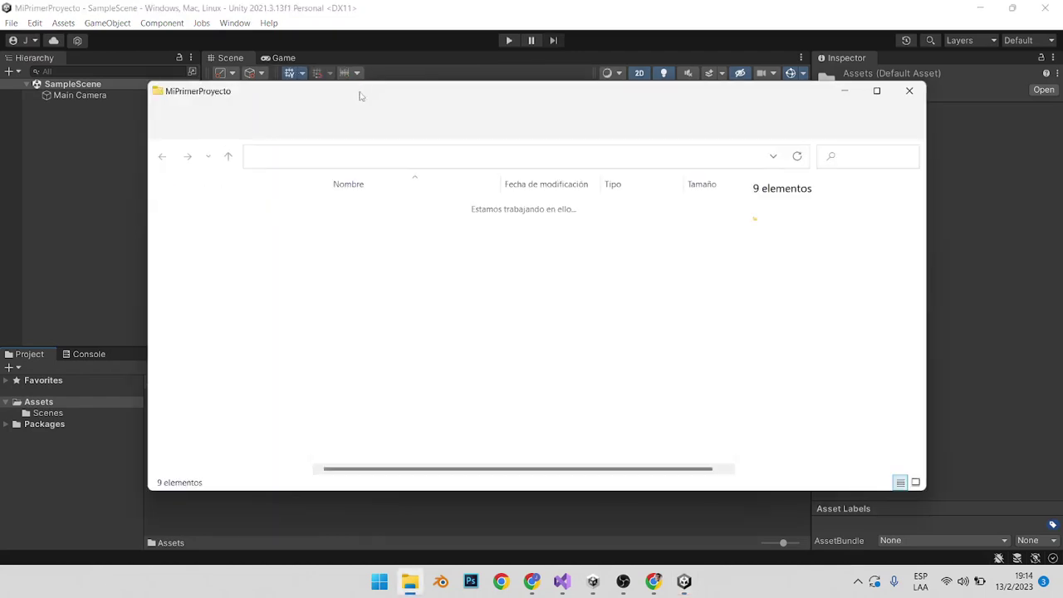
pyautogui.moveTo(447, 92); pyautogui.dragTo(472, 46)
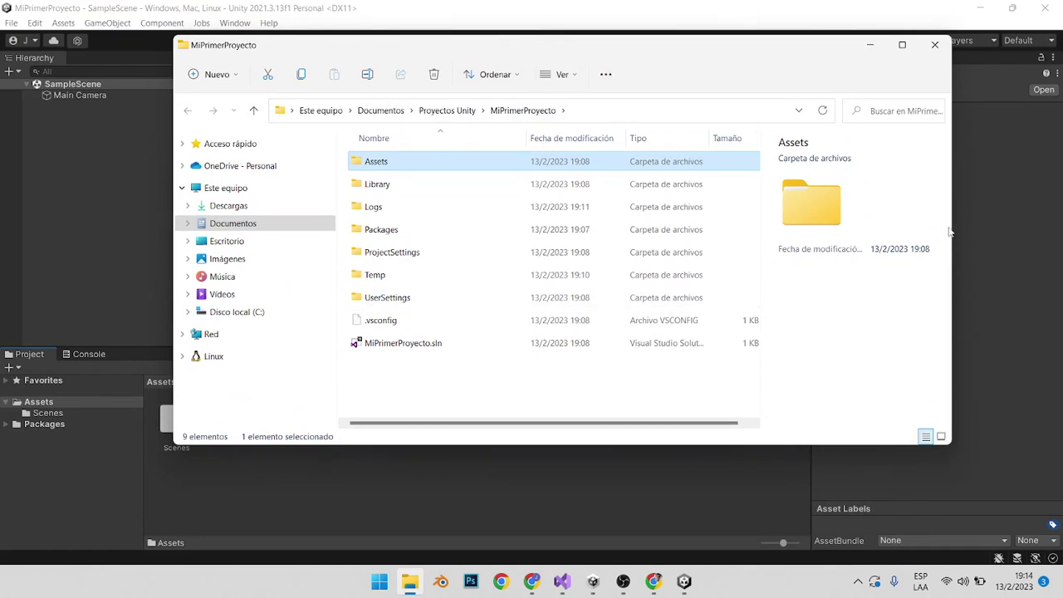
pyautogui.moveTo(956, 230); pyautogui.dragTo(923, 231)
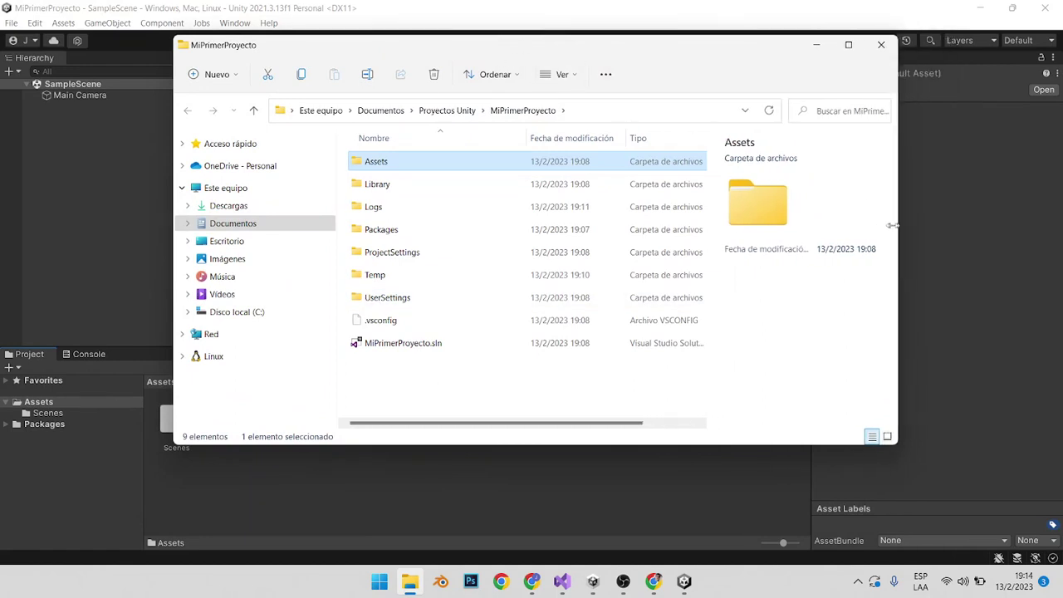
pyautogui.moveTo(545, 52)
pyautogui.mouseDown()
pyautogui.moveTo(631, 134)
pyautogui.moveTo(623, 88)
pyautogui.moveTo(677, 93)
pyautogui.moveTo(631, 81)
pyautogui.mouseUp()
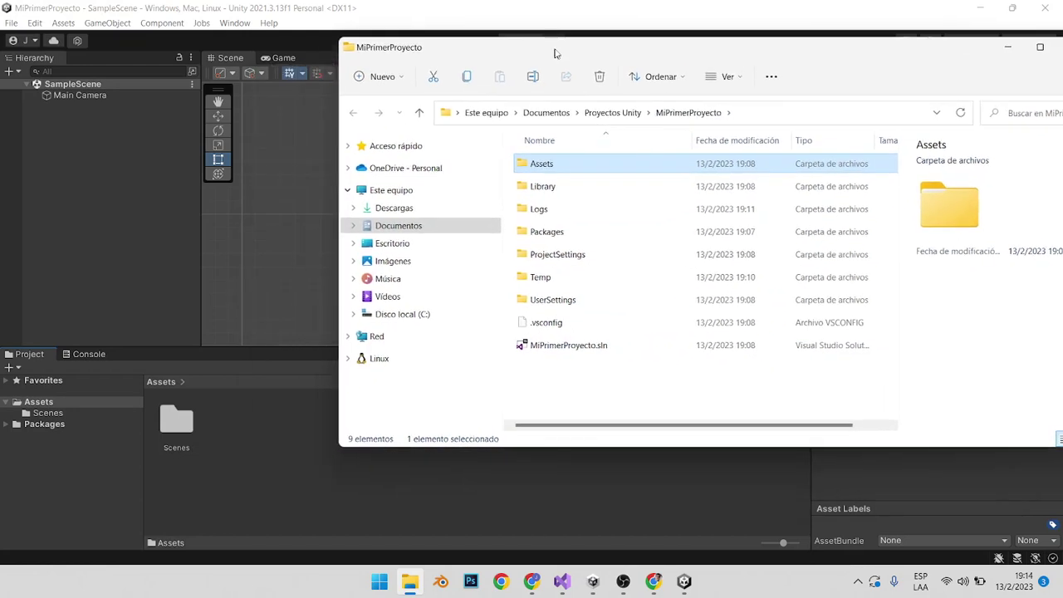
pyautogui.moveTo(476, 80); pyautogui.dragTo(561, 49)
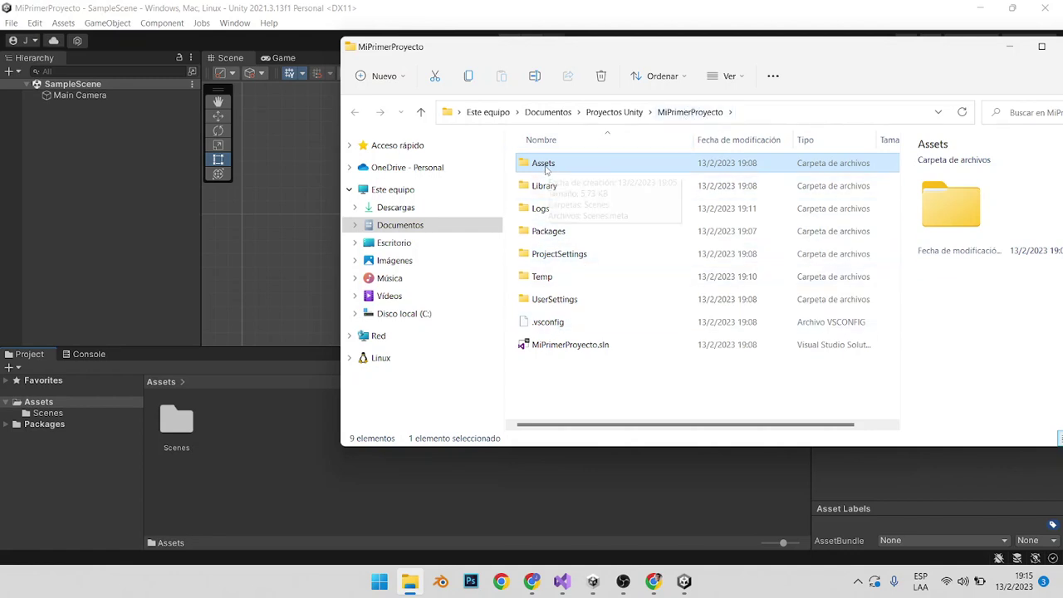
# Step: Go into Assets, check Scenes.meta, and open the Scenes folder holding SampleScene.unity
pyautogui.doubleClick(546, 171)
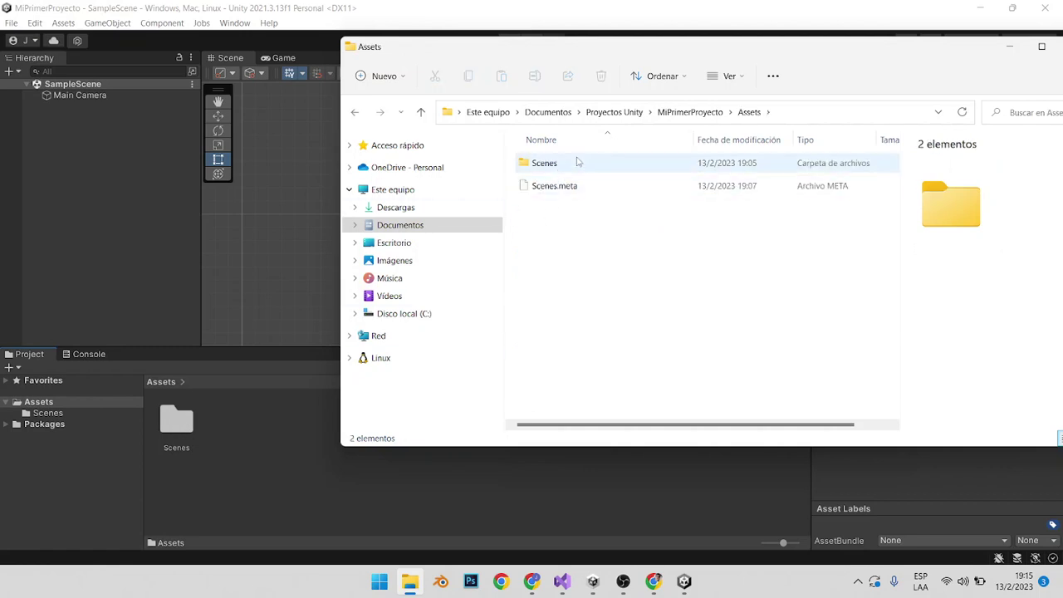
pyautogui.click(562, 189)
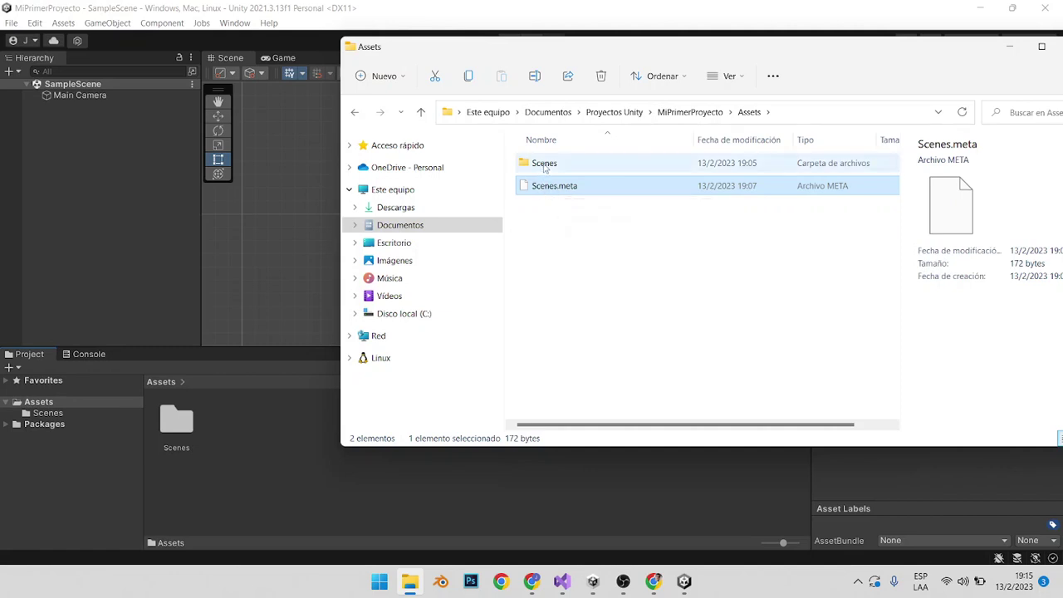
pyautogui.doubleClick(544, 166)
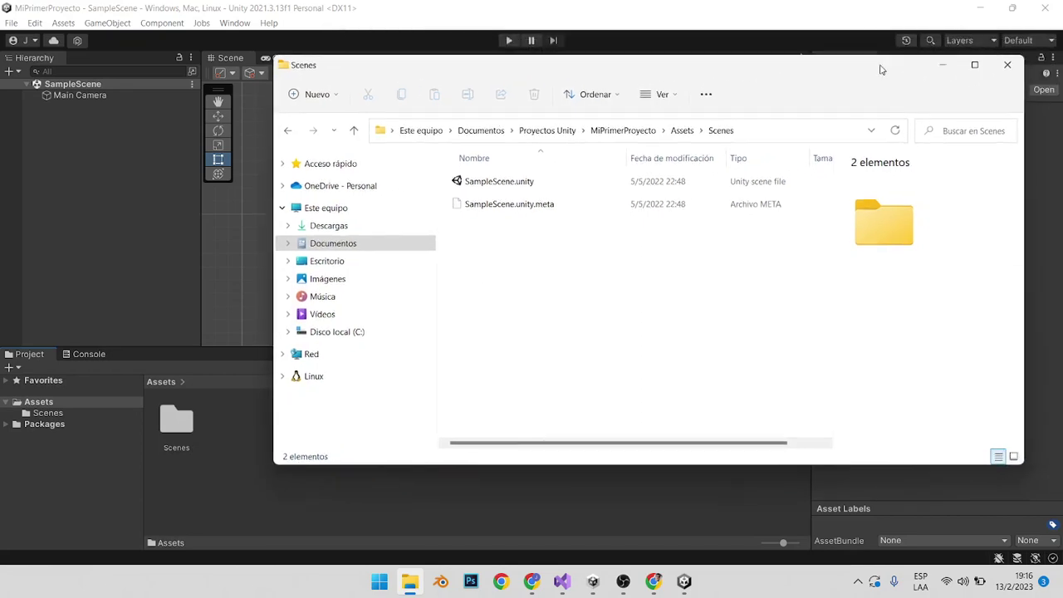
pyautogui.moveTo(950, 52); pyautogui.dragTo(877, 73)
# Step: Browse the Library folder, then return to MiPrimerProyecto and open its Assets folder
pyautogui.click(618, 133)
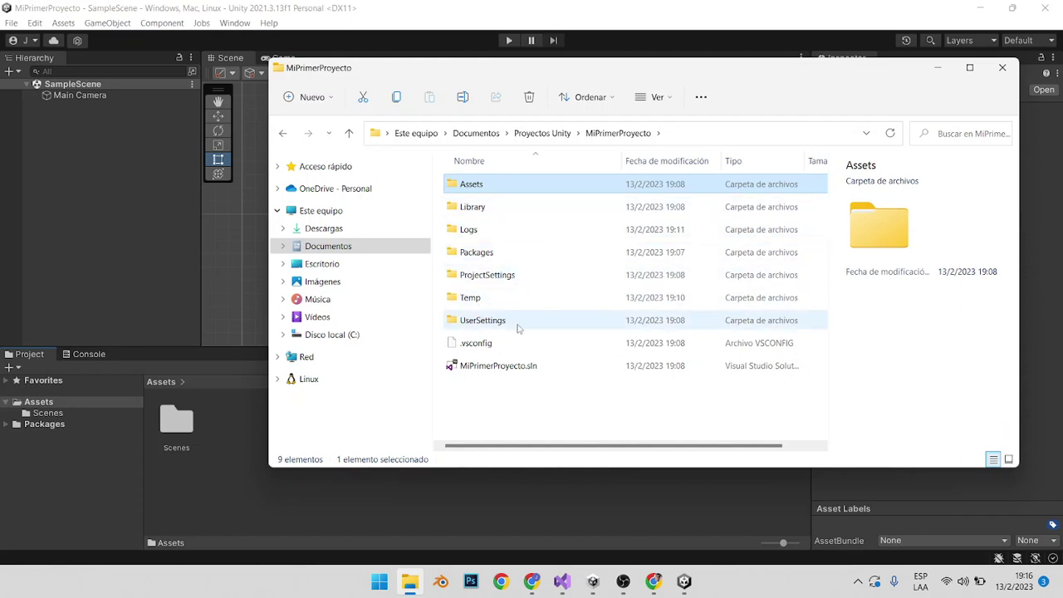
pyautogui.doubleClick(477, 207)
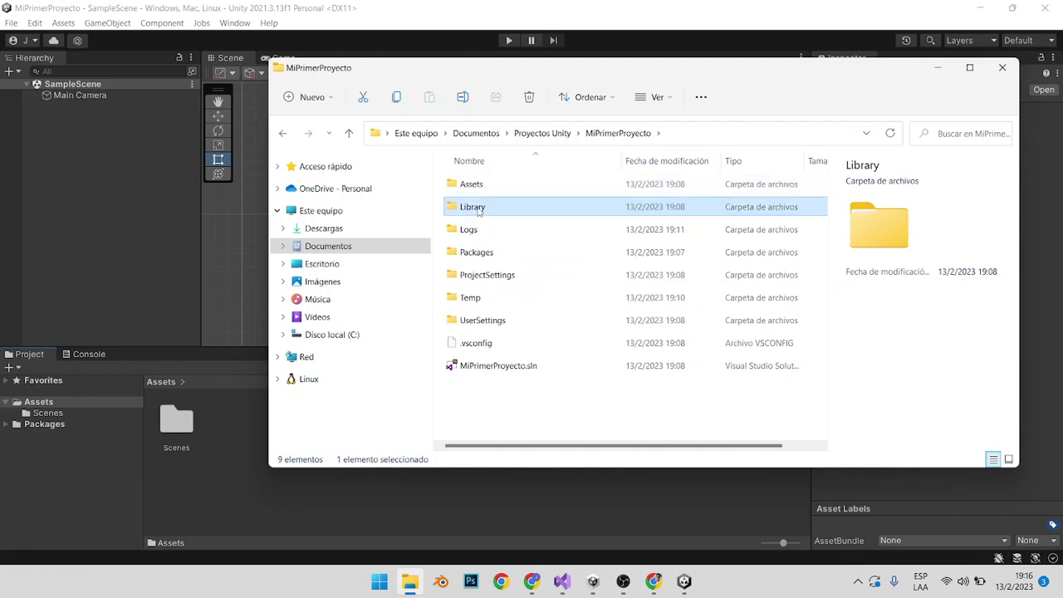
pyautogui.scroll(-5, 525, 289)
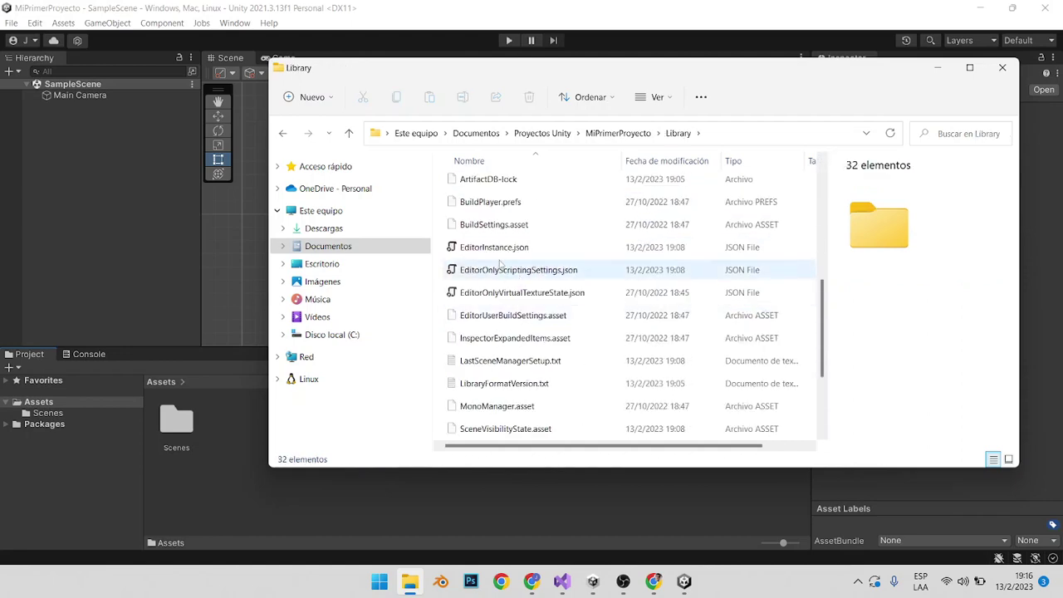
pyautogui.scroll(-2, 515, 343)
pyautogui.scroll(7, 515, 343)
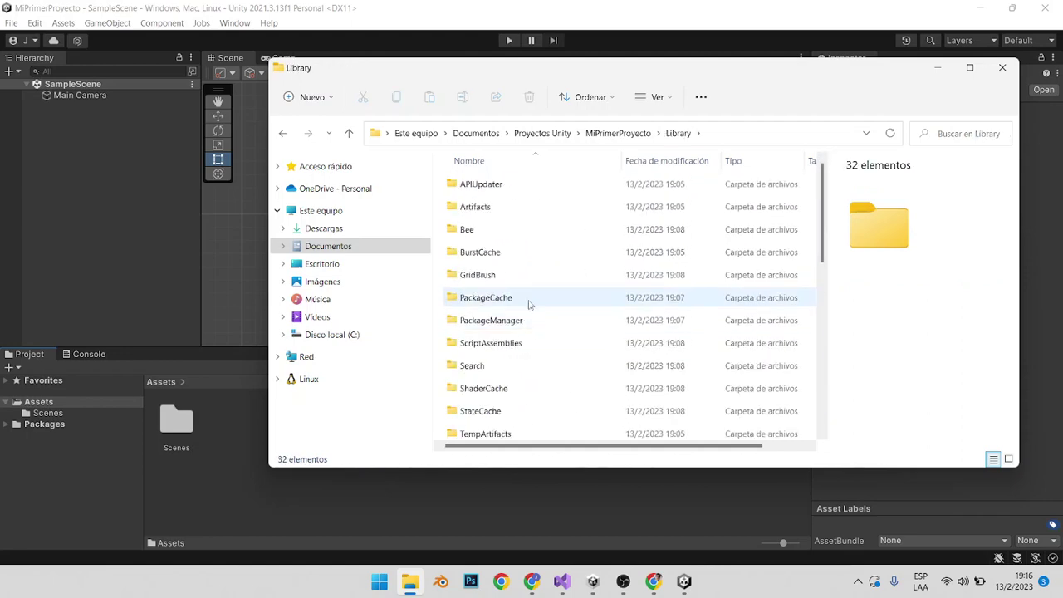
pyautogui.scroll(-2, 523, 268)
pyautogui.scroll(-3, 540, 297)
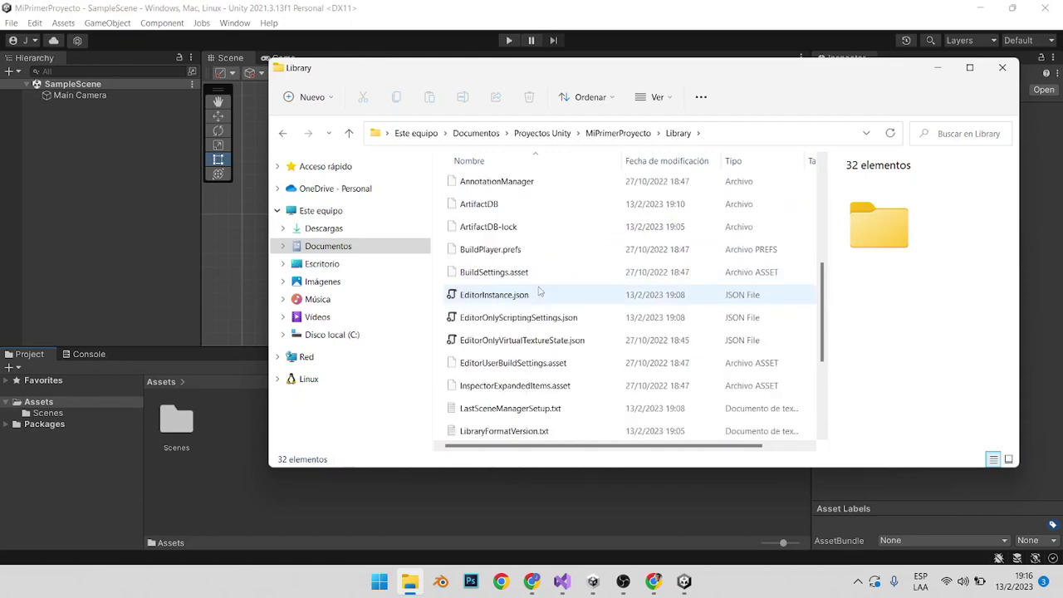
pyautogui.scroll(5, 541, 274)
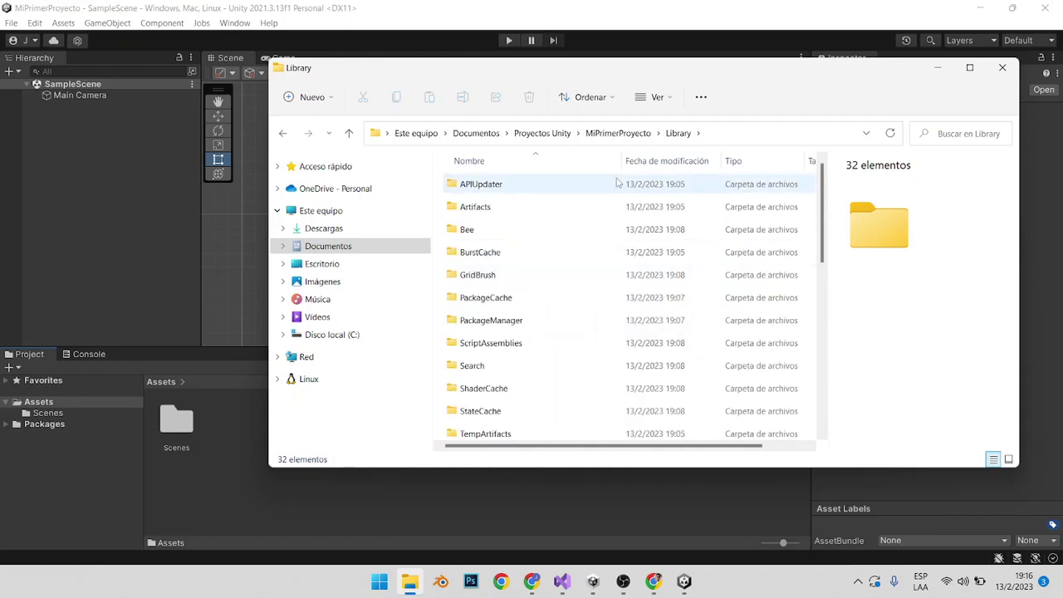
pyautogui.click(618, 133)
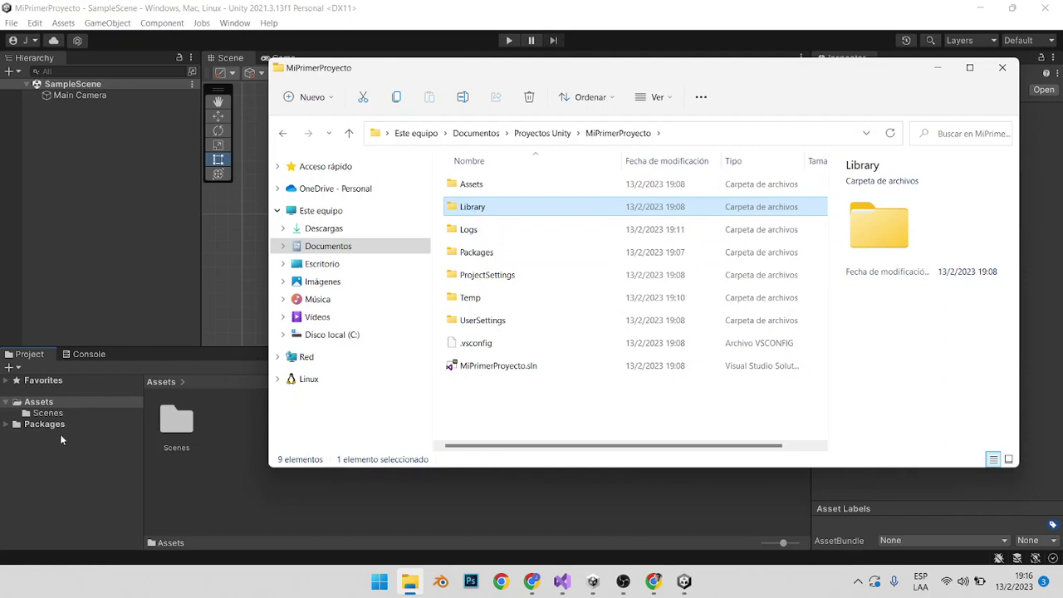
pyautogui.doubleClick(480, 186)
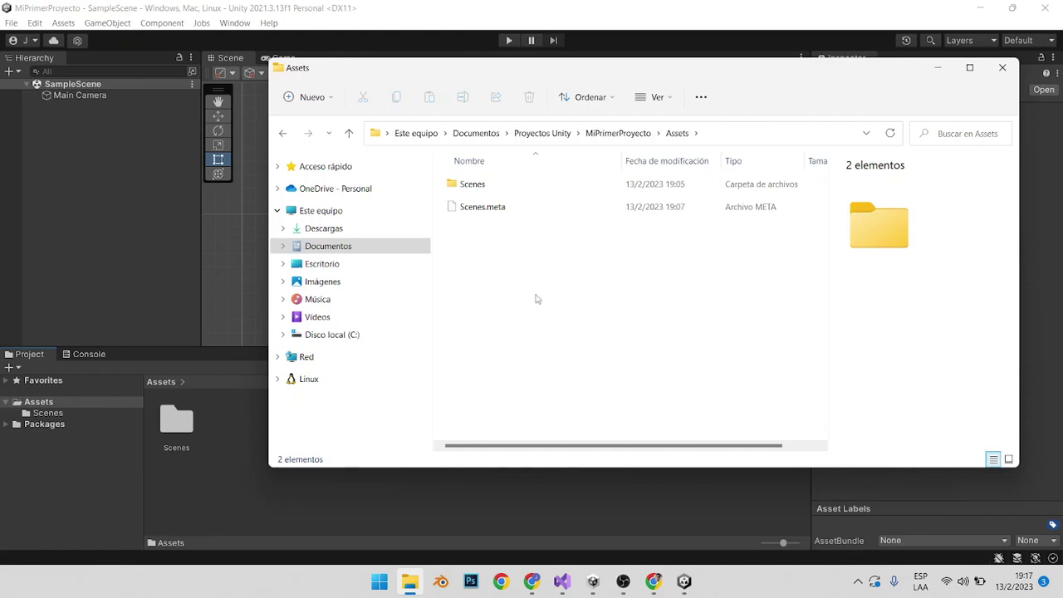
# Step: Create a new folder named Scripts in Assets via Nuevo > Carpeta
pyautogui.rightClick(486, 264)
pyautogui.moveTo(613, 369)
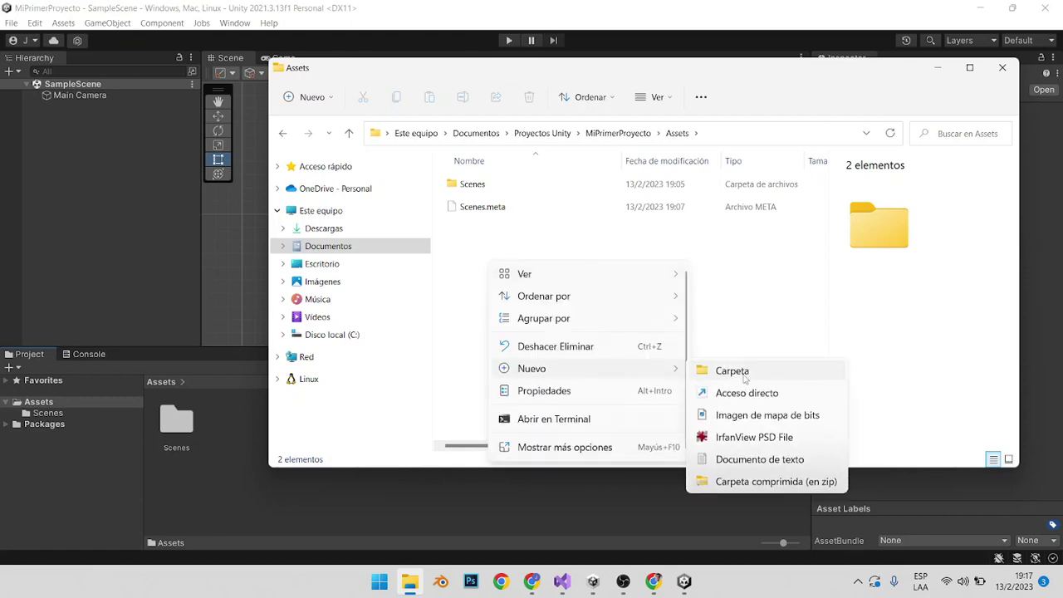
pyautogui.click(744, 379)
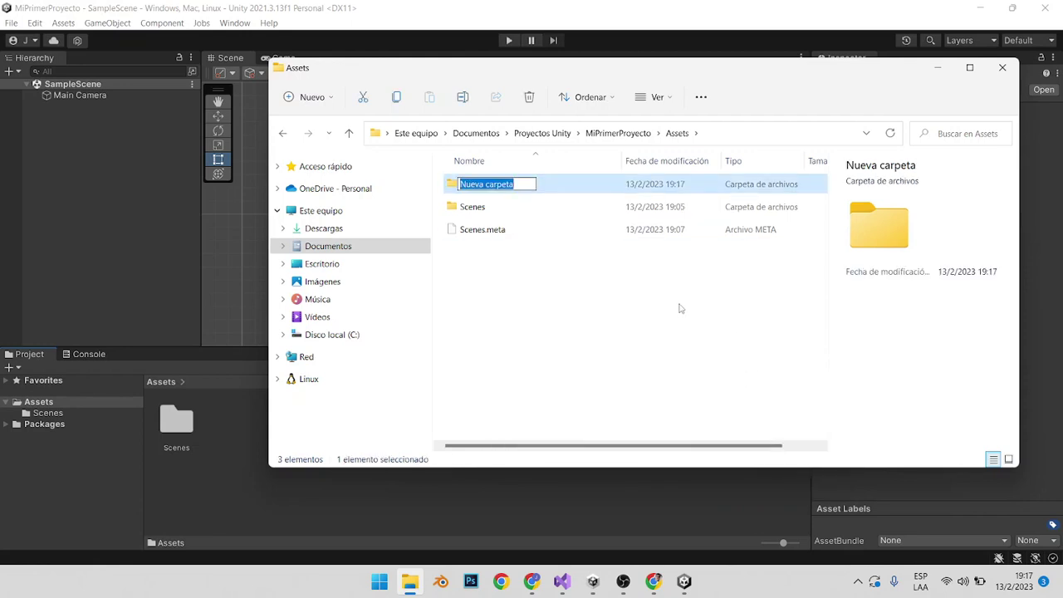
pyautogui.write('Scri')
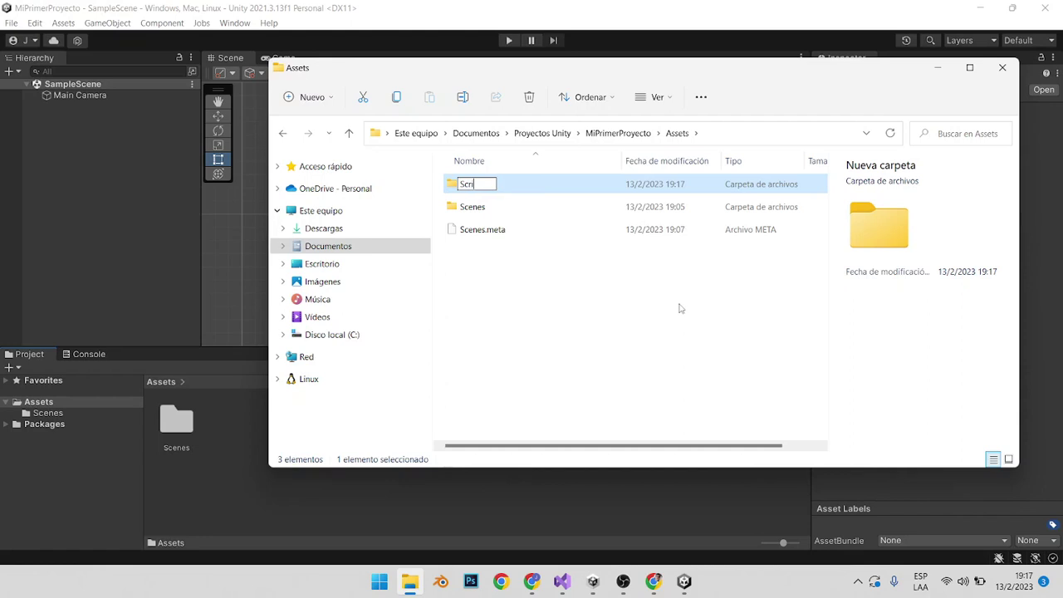
pyautogui.write('pts')
pyautogui.press('Return')
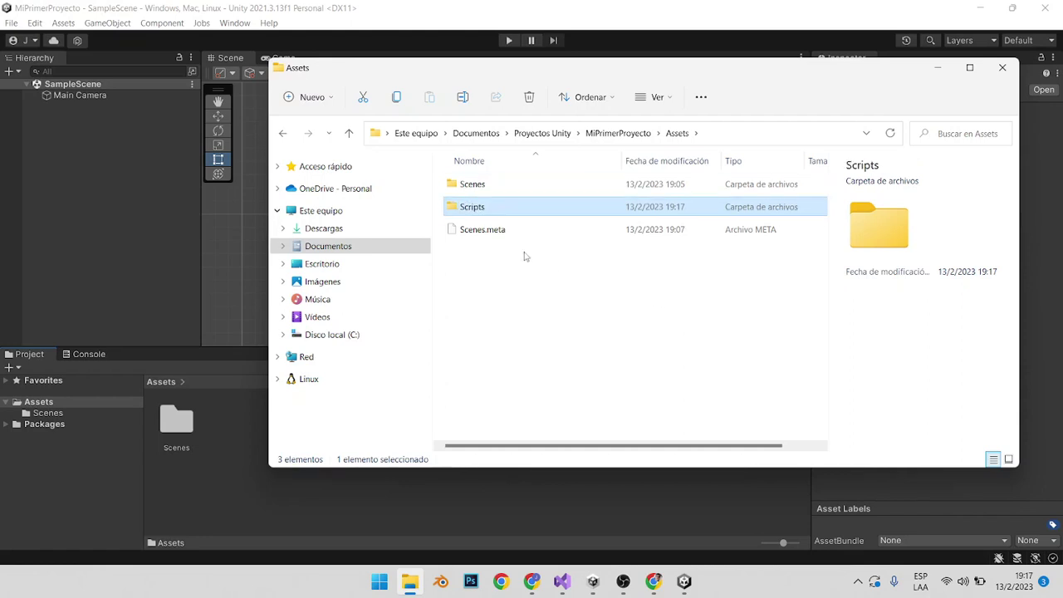
pyautogui.moveTo(576, 66); pyautogui.dragTo(663, 61)
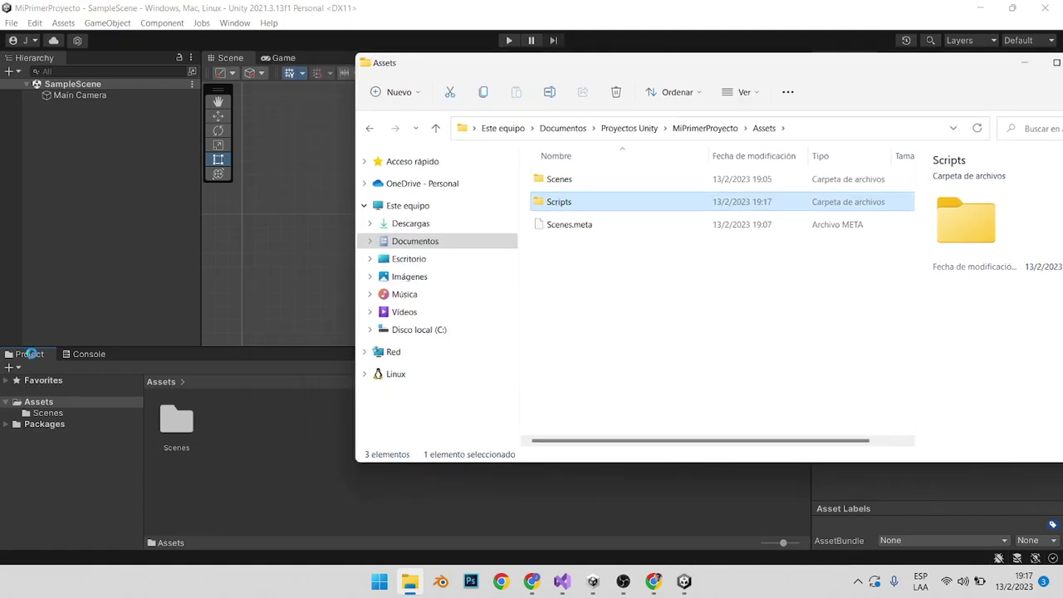
# Step: Switch to Unity and open the Scripts folder in the Project window
pyautogui.click(238, 457)
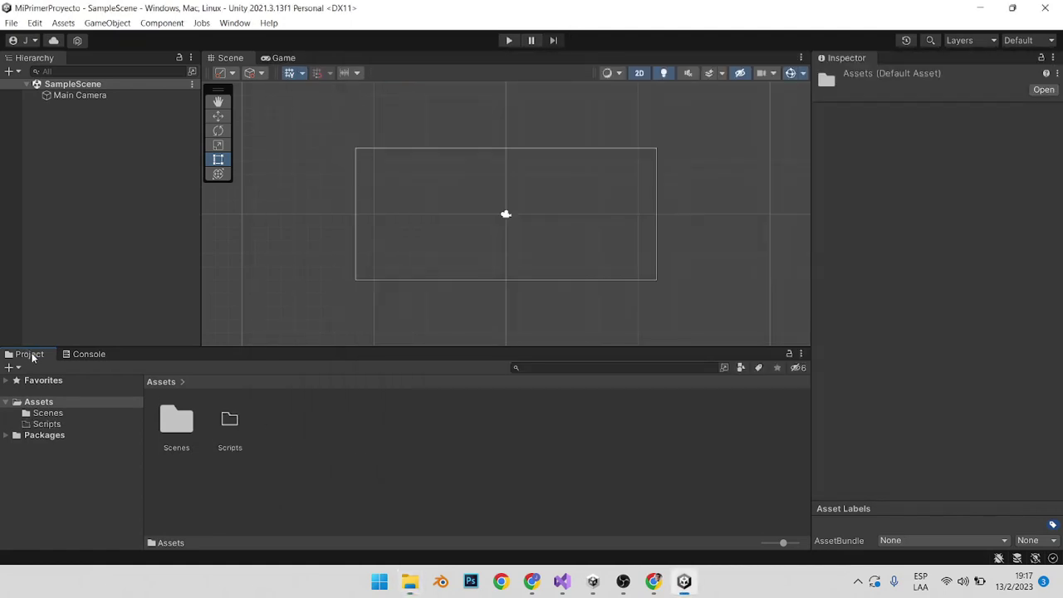
pyautogui.click(231, 422)
pyautogui.click(299, 448)
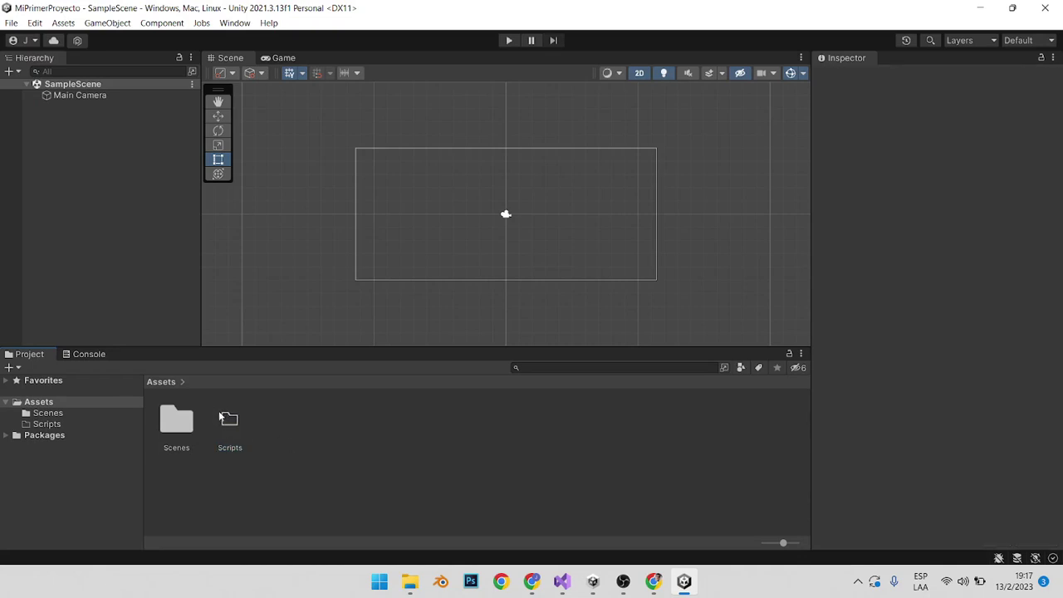
pyautogui.doubleClick(235, 421)
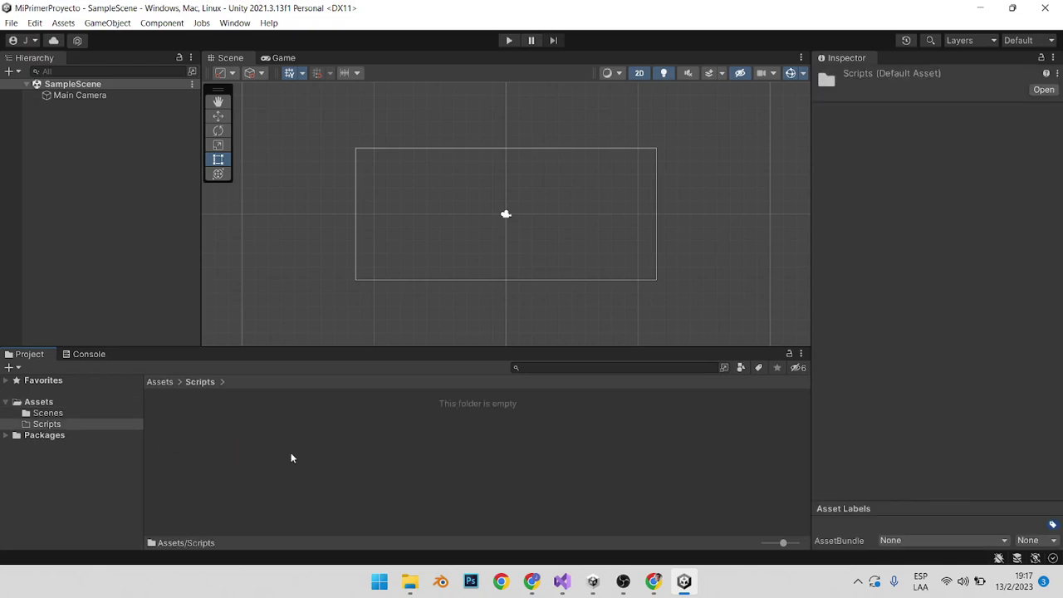
pyautogui.click(166, 383)
pyautogui.doubleClick(227, 425)
# Step: Create a NewBehaviourScript C# script in Scripts and return to the Assets view
pyautogui.rightClick(231, 427)
pyautogui.moveTo(316, 73)
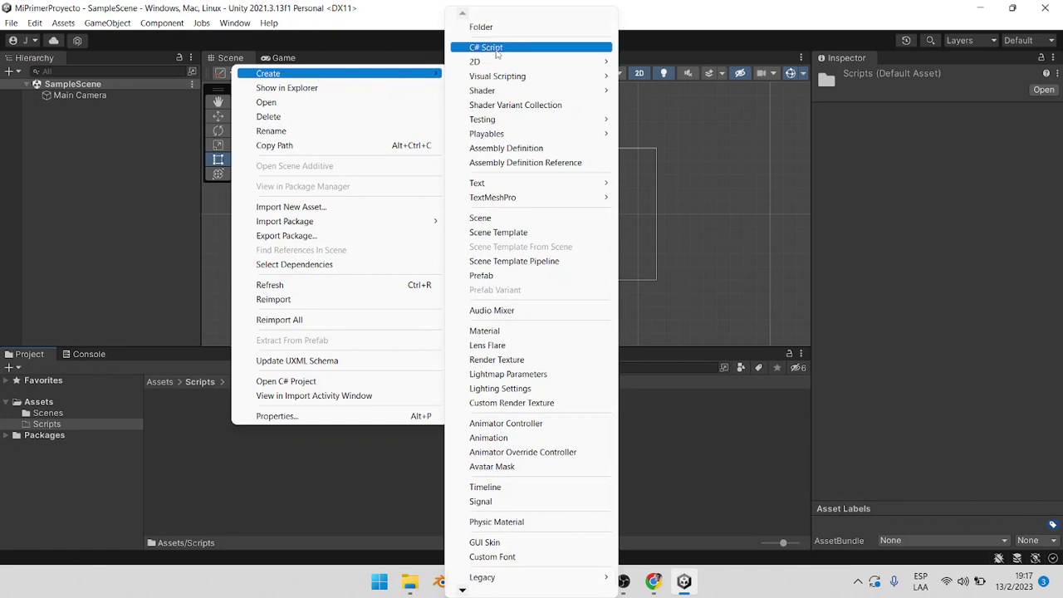
pyautogui.click(490, 47)
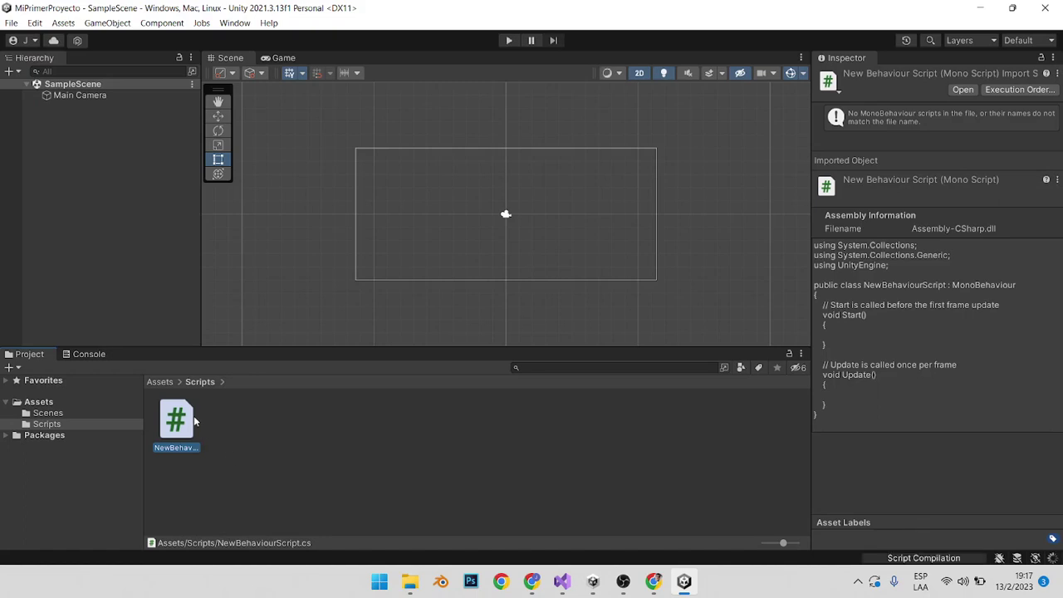
pyautogui.click(161, 382)
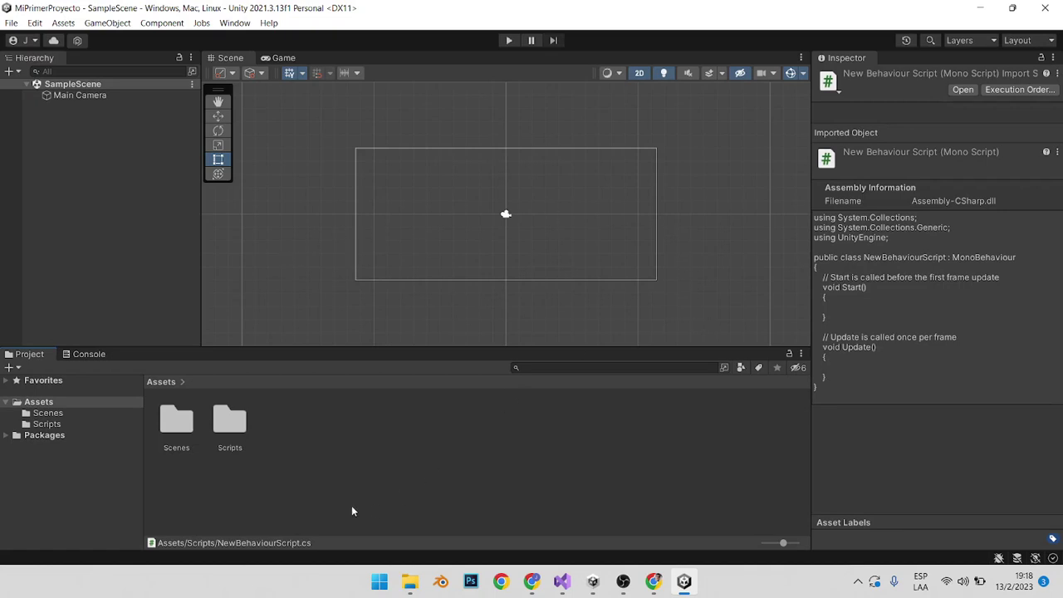
# Step: Delete the Scripts folder from its context menu and confirm the deletion
pyautogui.click(229, 431)
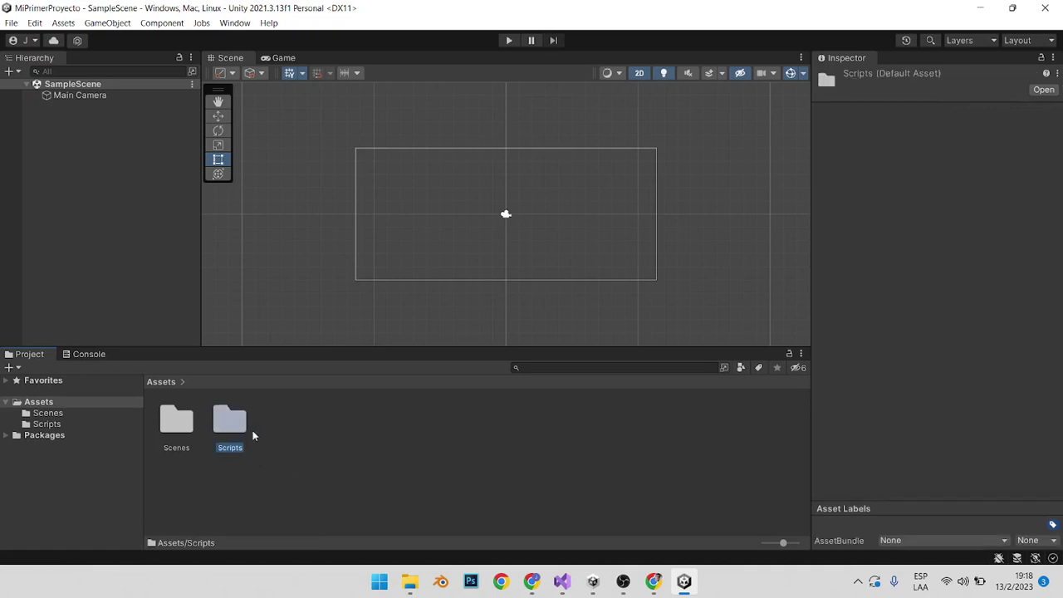
pyautogui.rightClick(229, 429)
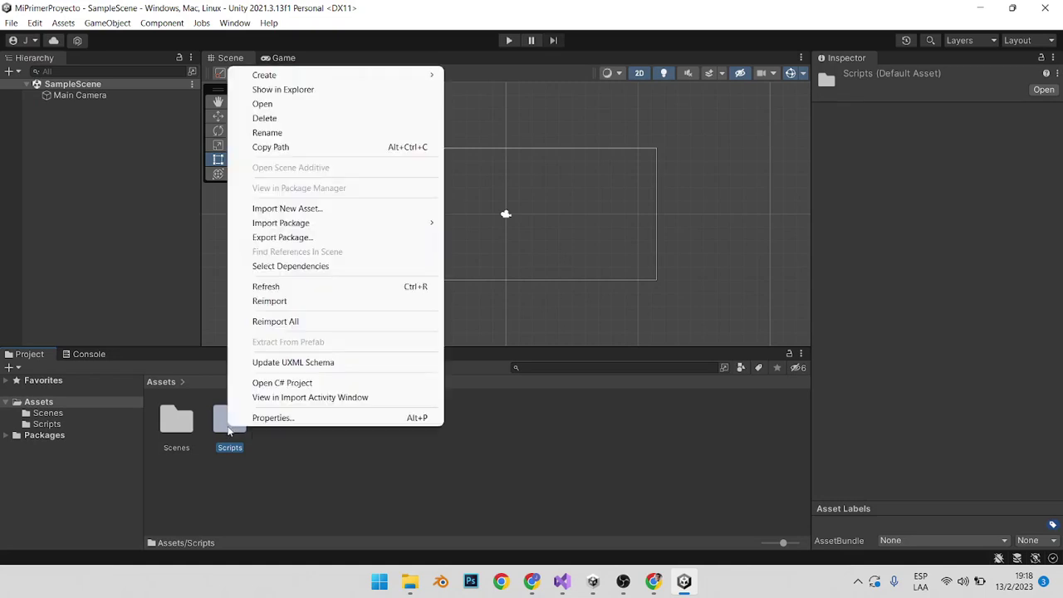
pyautogui.click(282, 121)
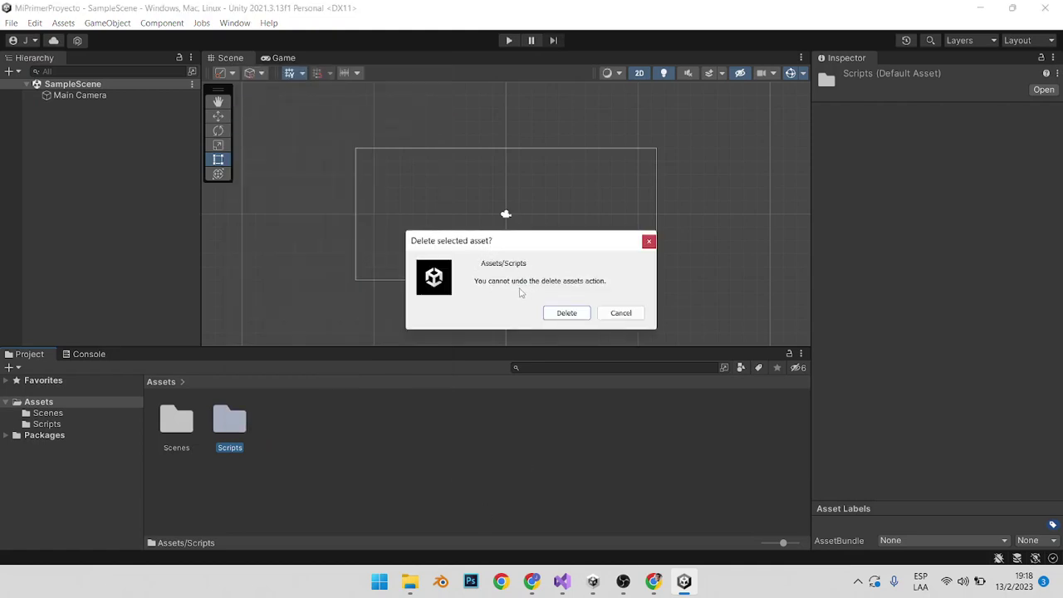
pyautogui.click(569, 313)
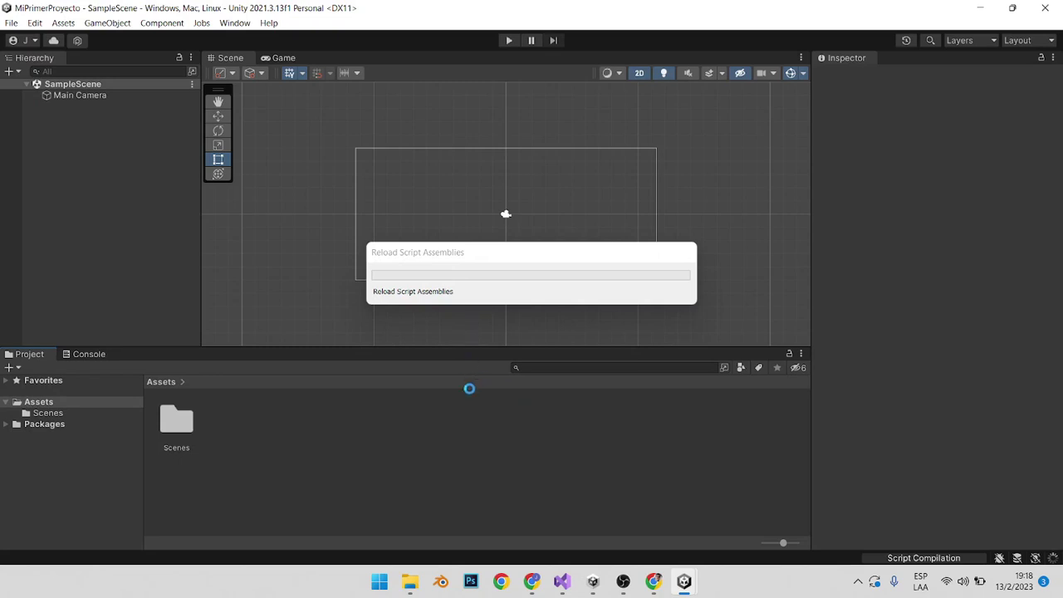
# Step: Confirm in File Explorer that Assets holds only Scenes and Scenes.meta, then close it
pyautogui.moveTo(421, 575)
pyautogui.click(436, 480)
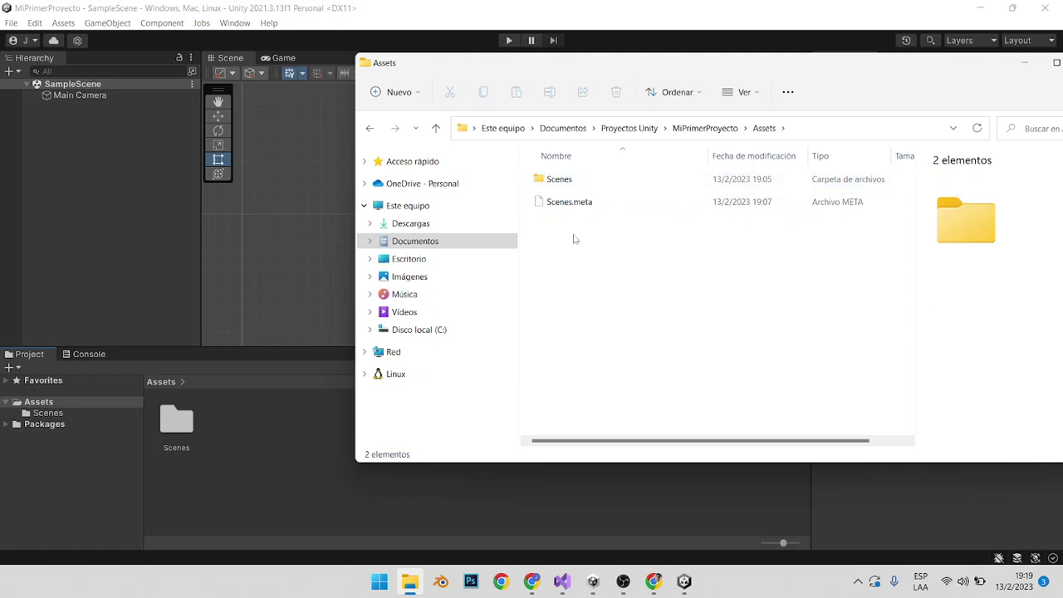
pyautogui.moveTo(942, 51); pyautogui.dragTo(833, 51)
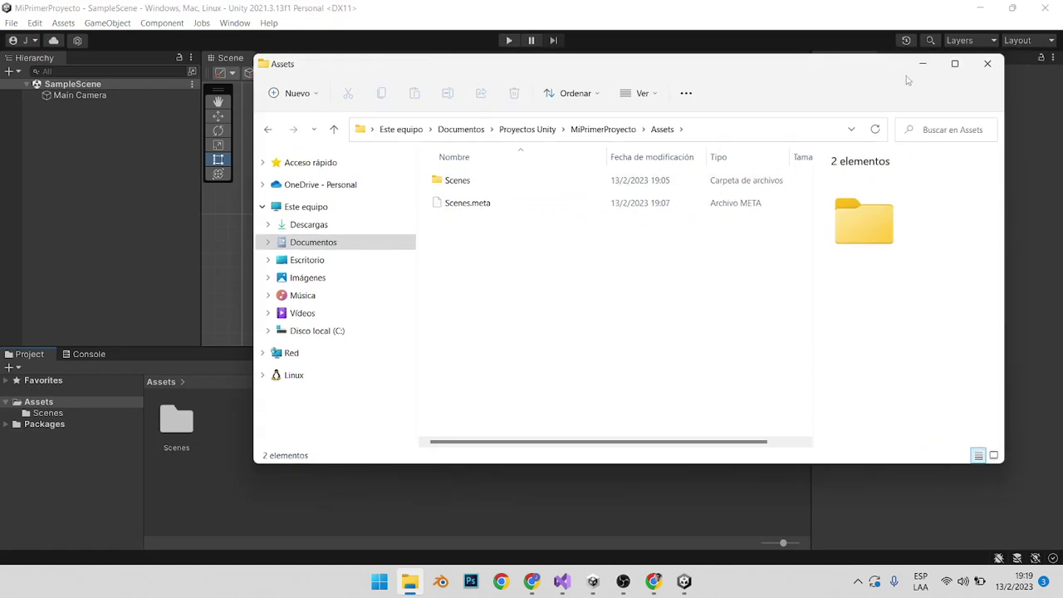
pyautogui.click(990, 63)
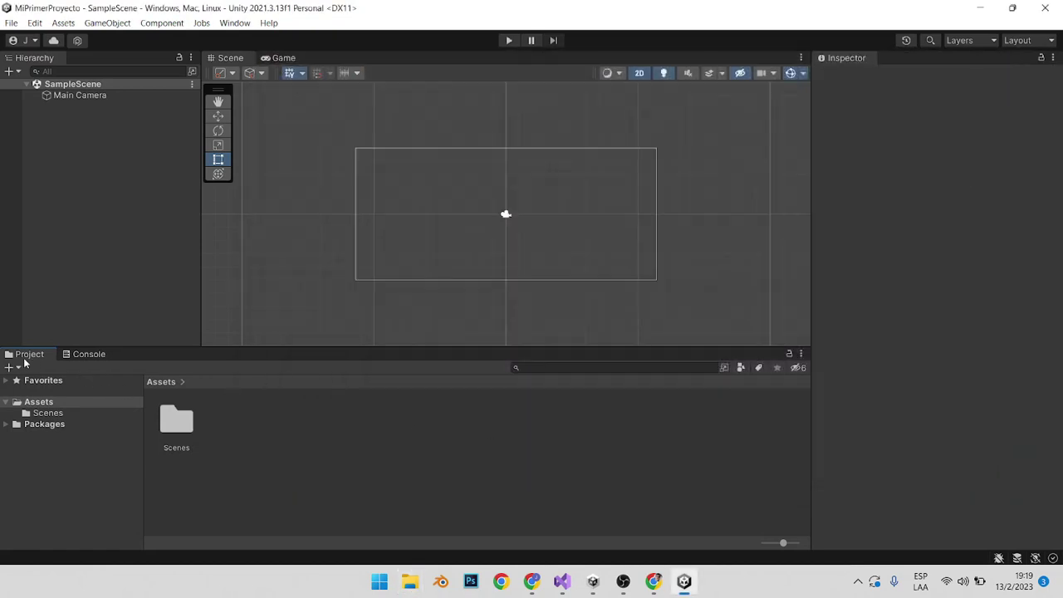